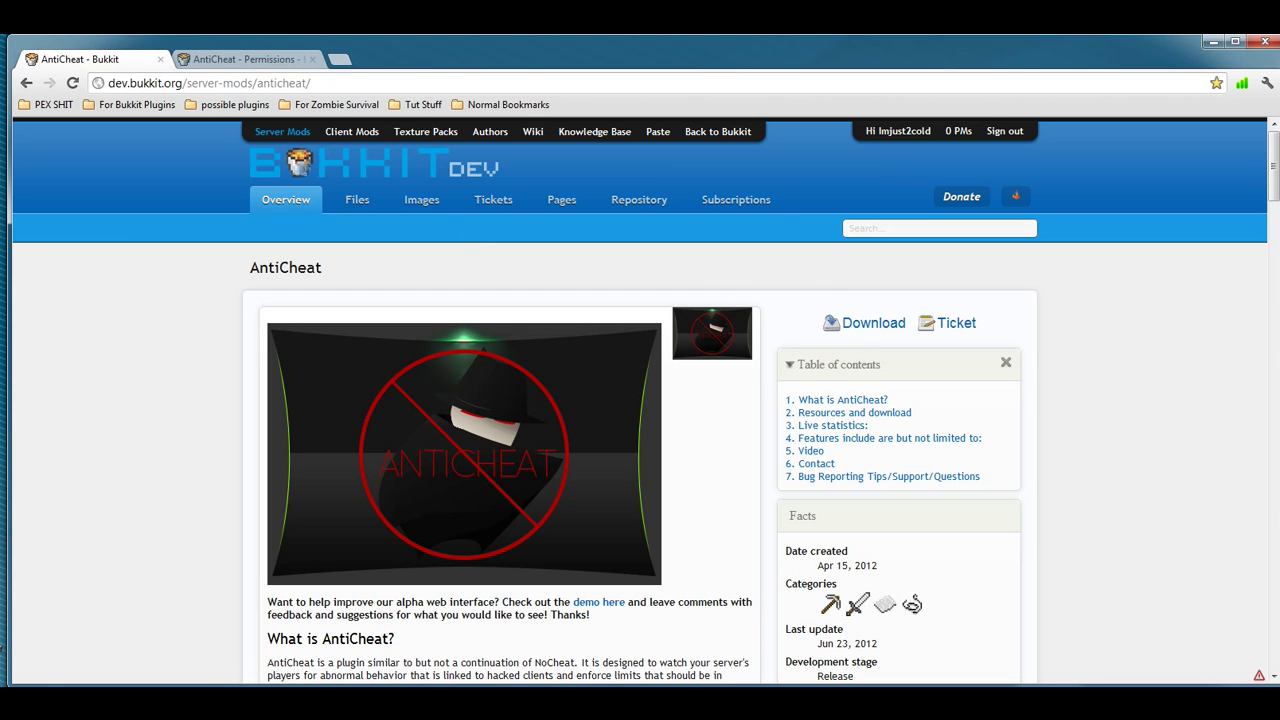
Move the AntiCheat jar file from the desktop into the test server's plugins folder
left_click(1212, 44)
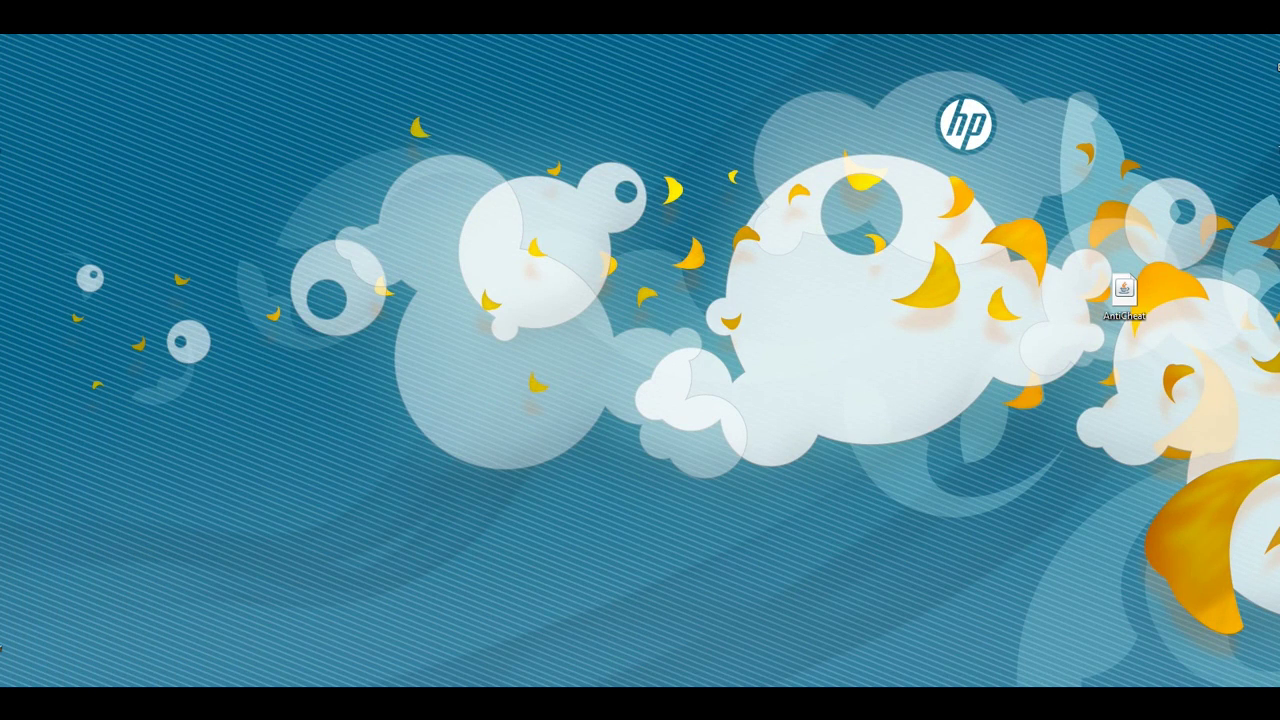
left_click(2, 648)
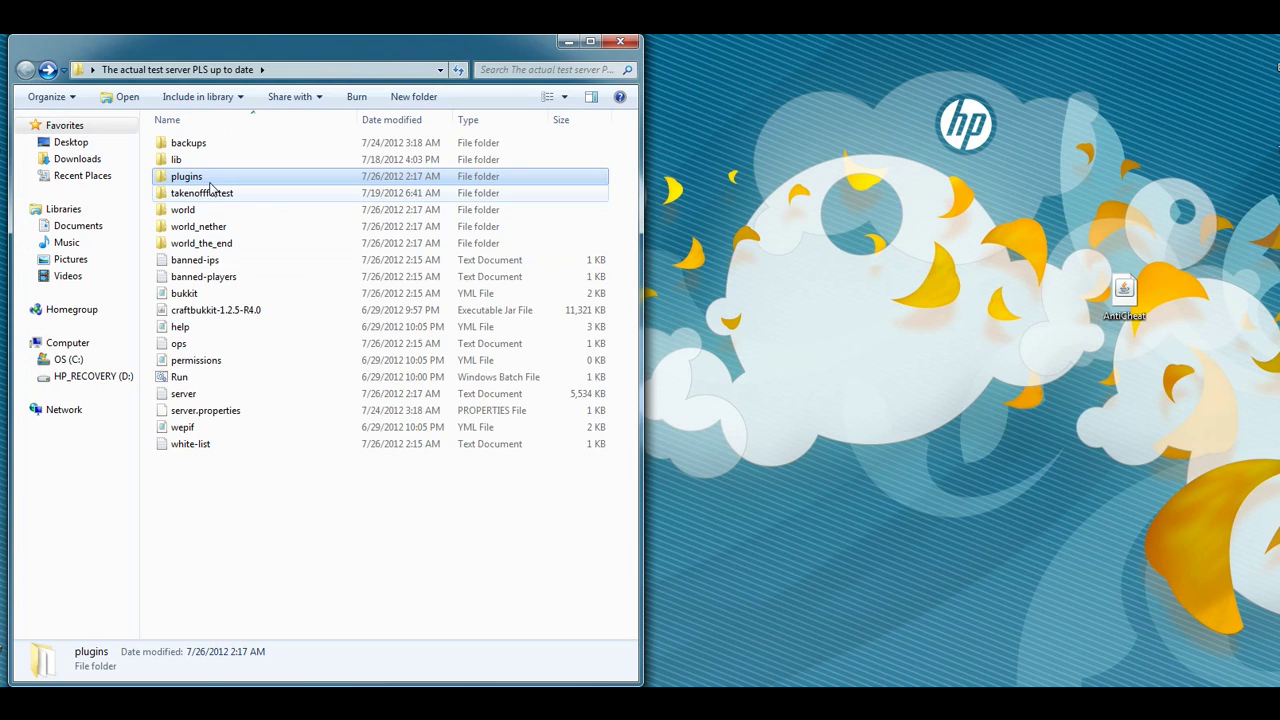
double_click(200, 179)
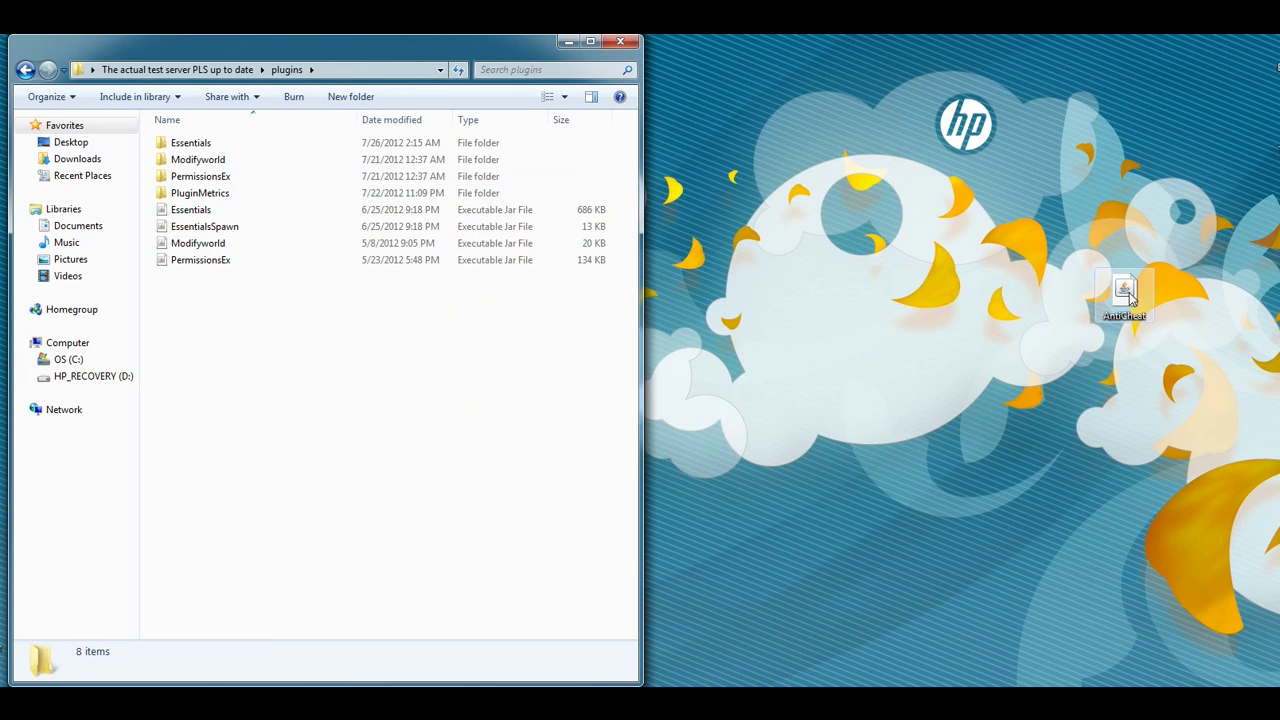
left_click_drag(1125, 290, 216, 330)
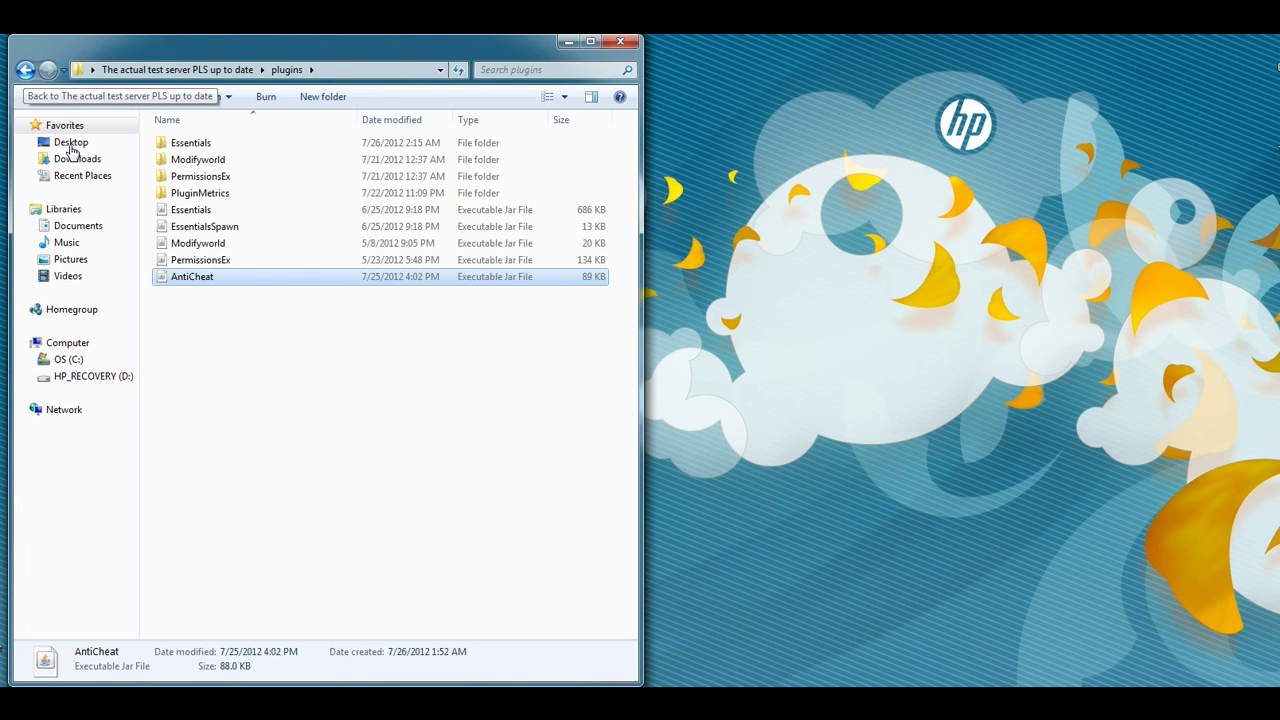
Open the permissions.yml file from the PermissionsEx plugin folder in Notepad++
double_click(208, 178)
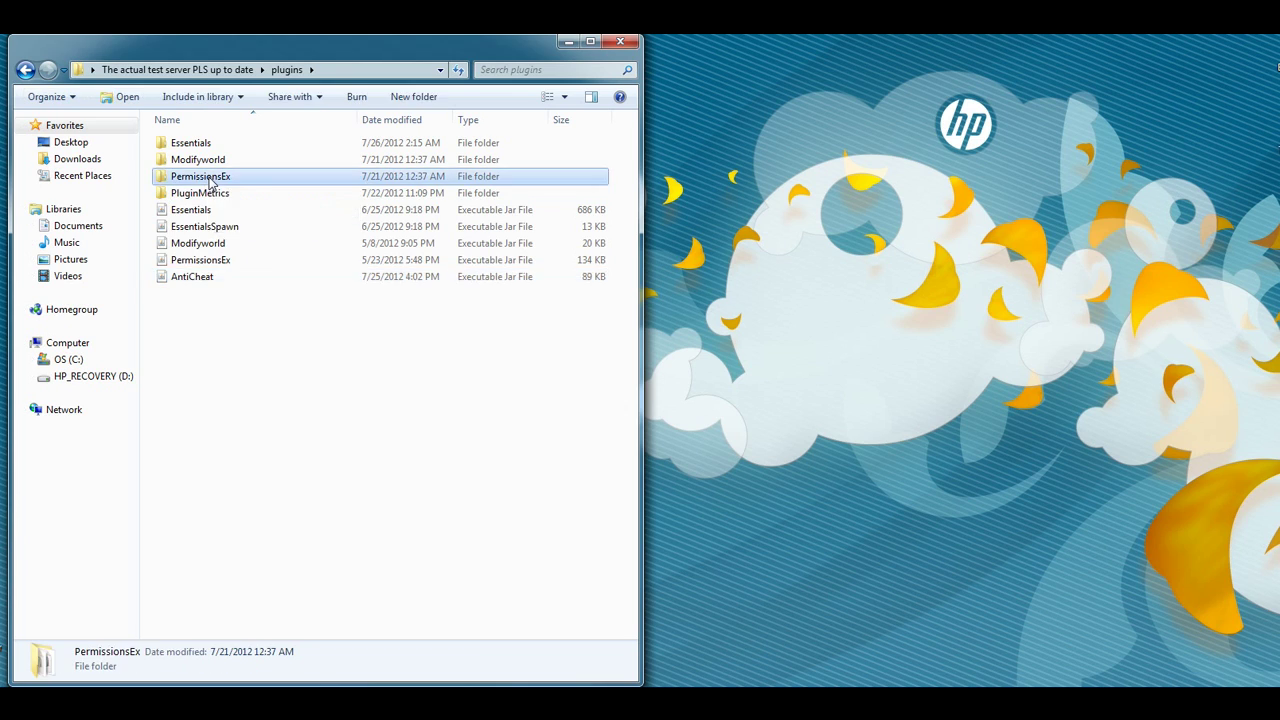
left_click(203, 162)
right_click(203, 162)
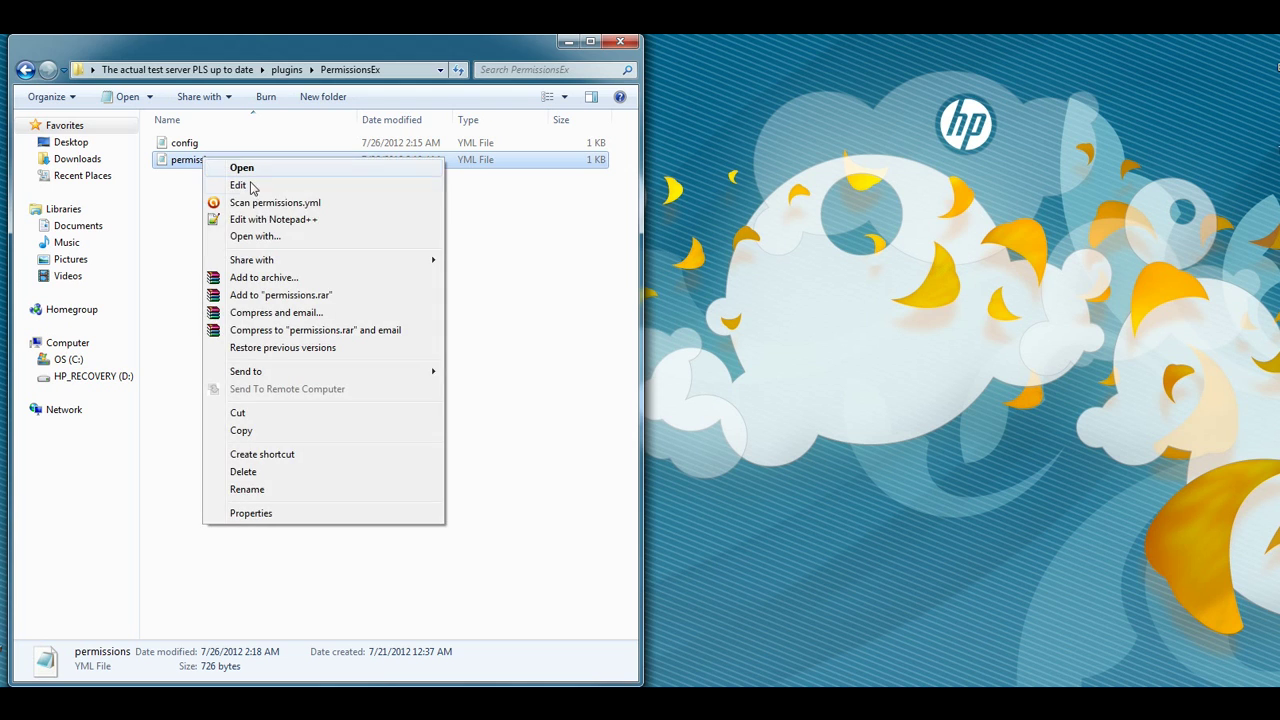
left_click(286, 215)
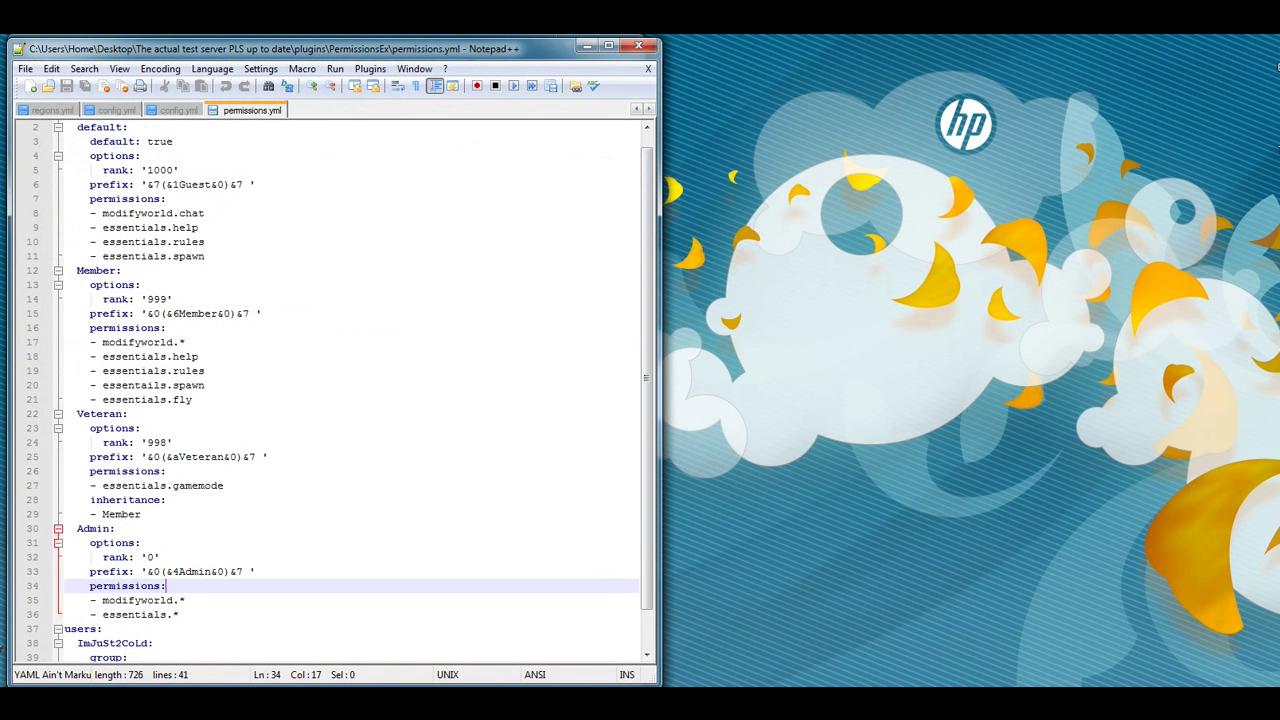
Review the AntiCheat permission nodes in the Notepad list and on the plugin's Permissions web page
key("alt+Tab")
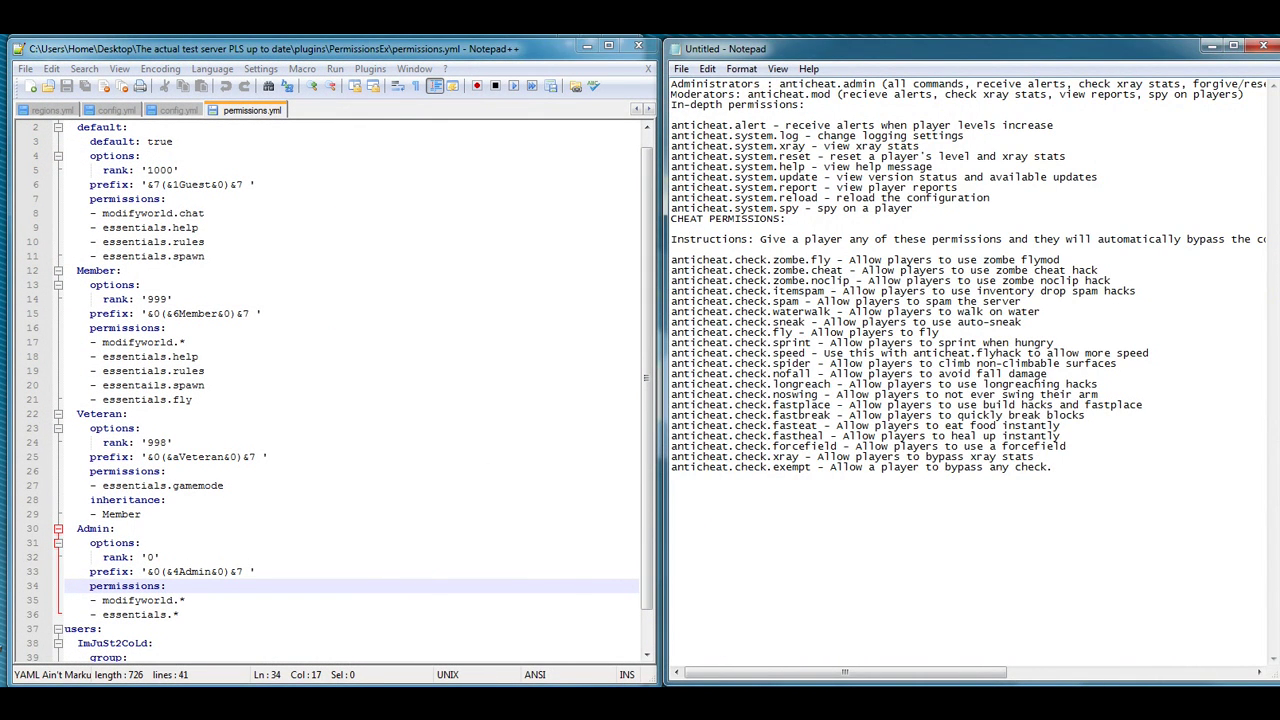
key("alt+Tab")
left_click(250, 59)
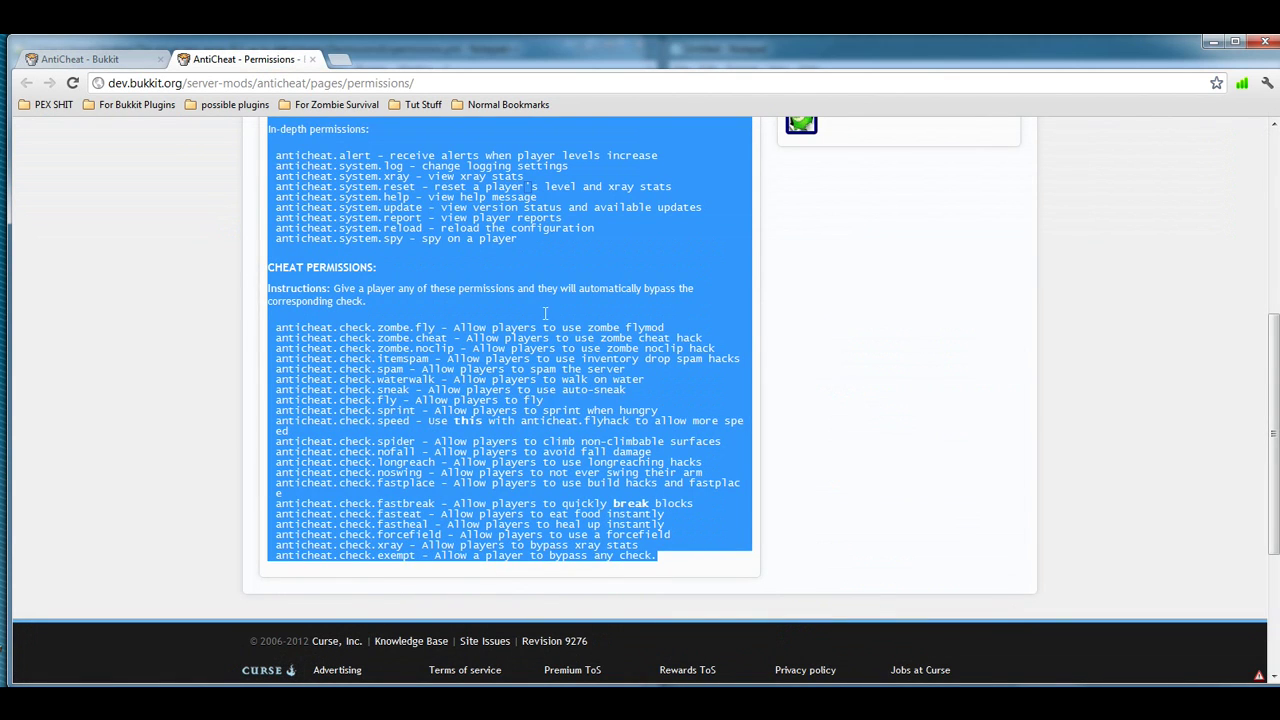
left_click(84, 60)
left_click(1213, 42)
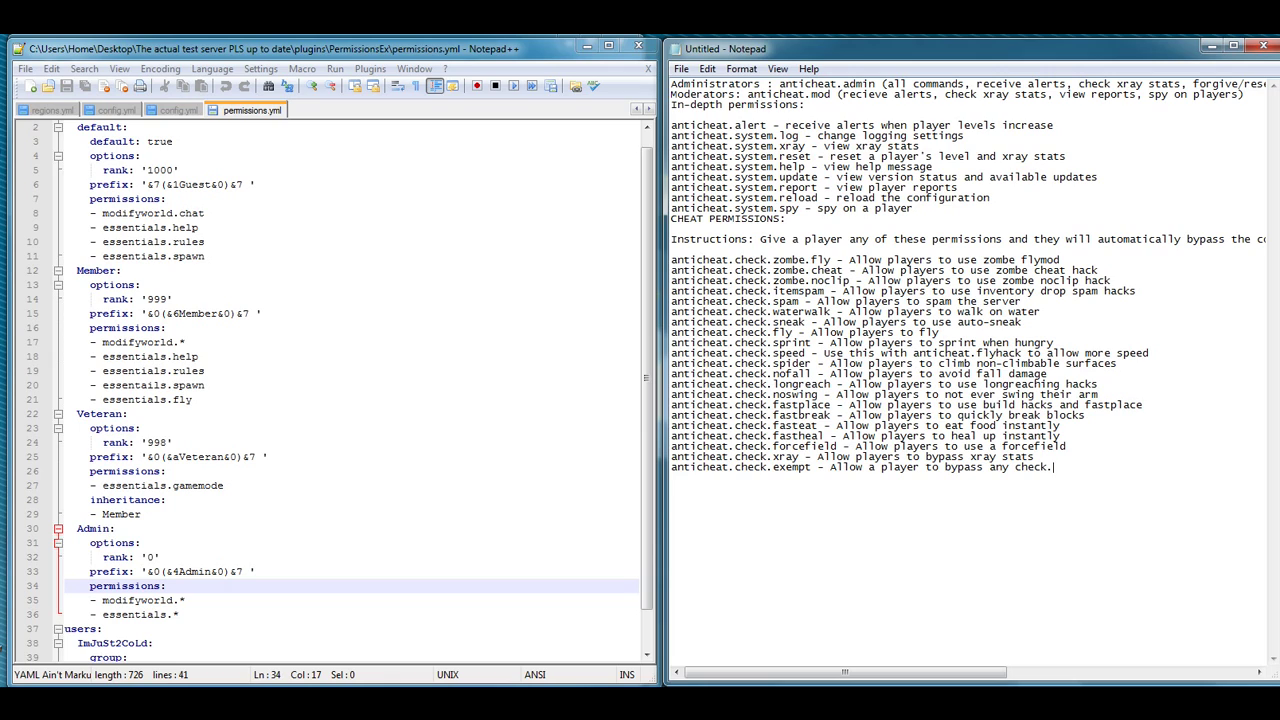
Add the nodes anticheat.admin and anticheat.check.exempt as the first entries of the Admin group's permissions in permissions.yml
key("alt+Tab")
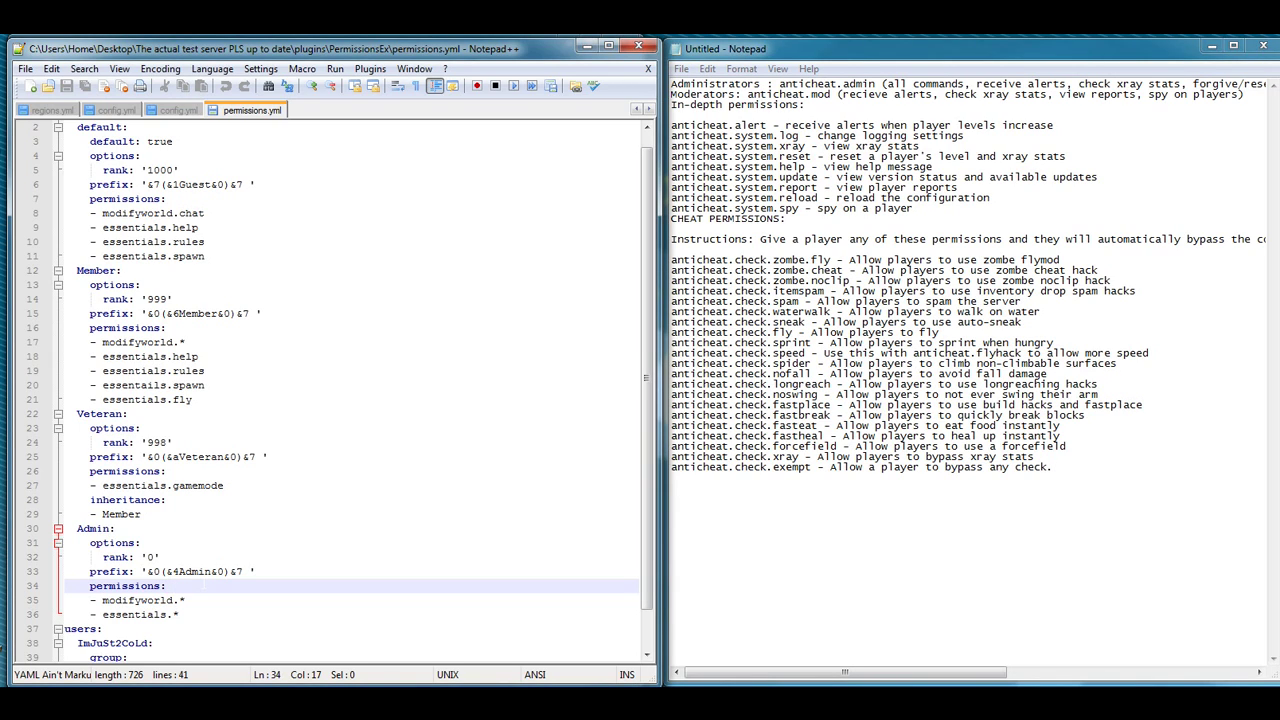
key("Return")
type("- ")
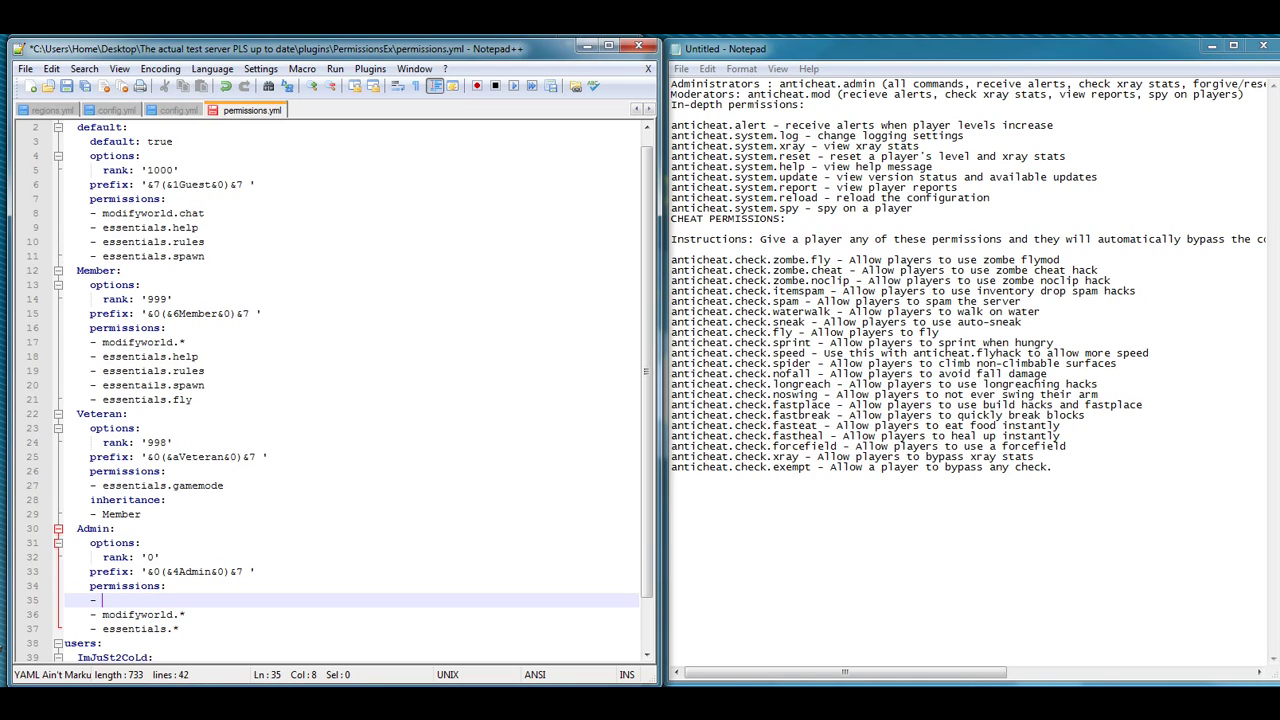
type("anticheat.admin")
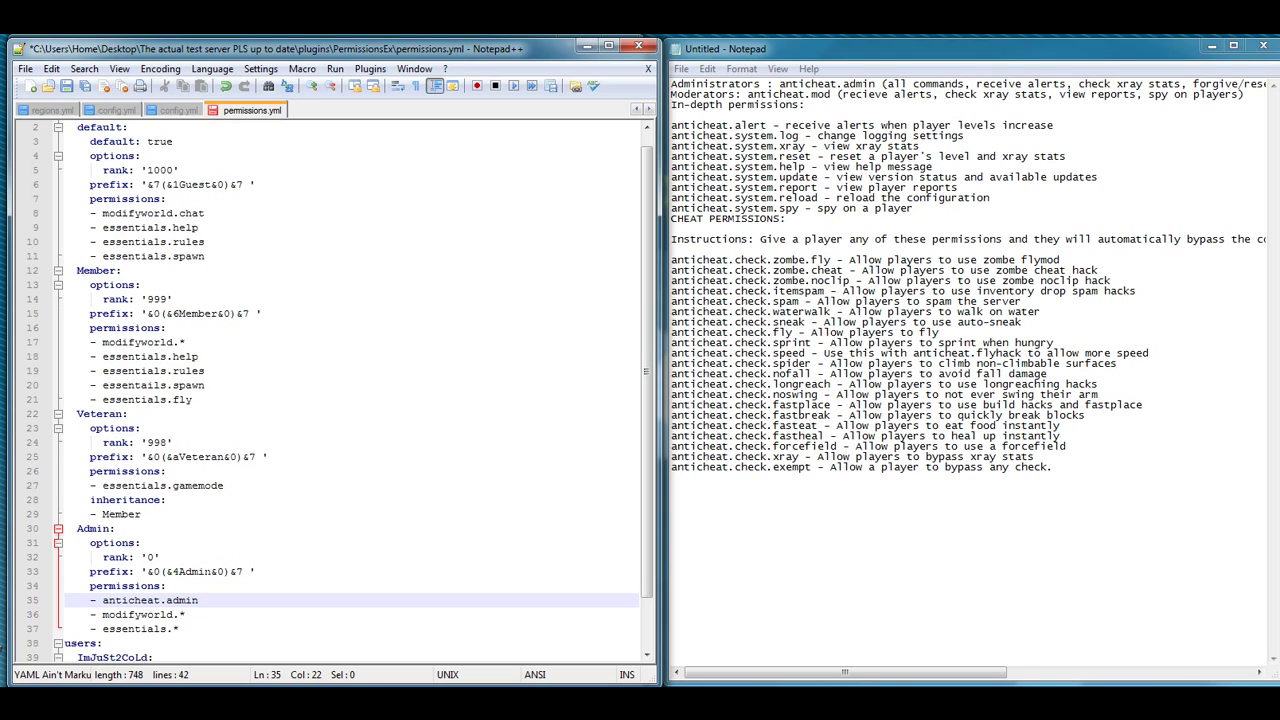
key("Return")
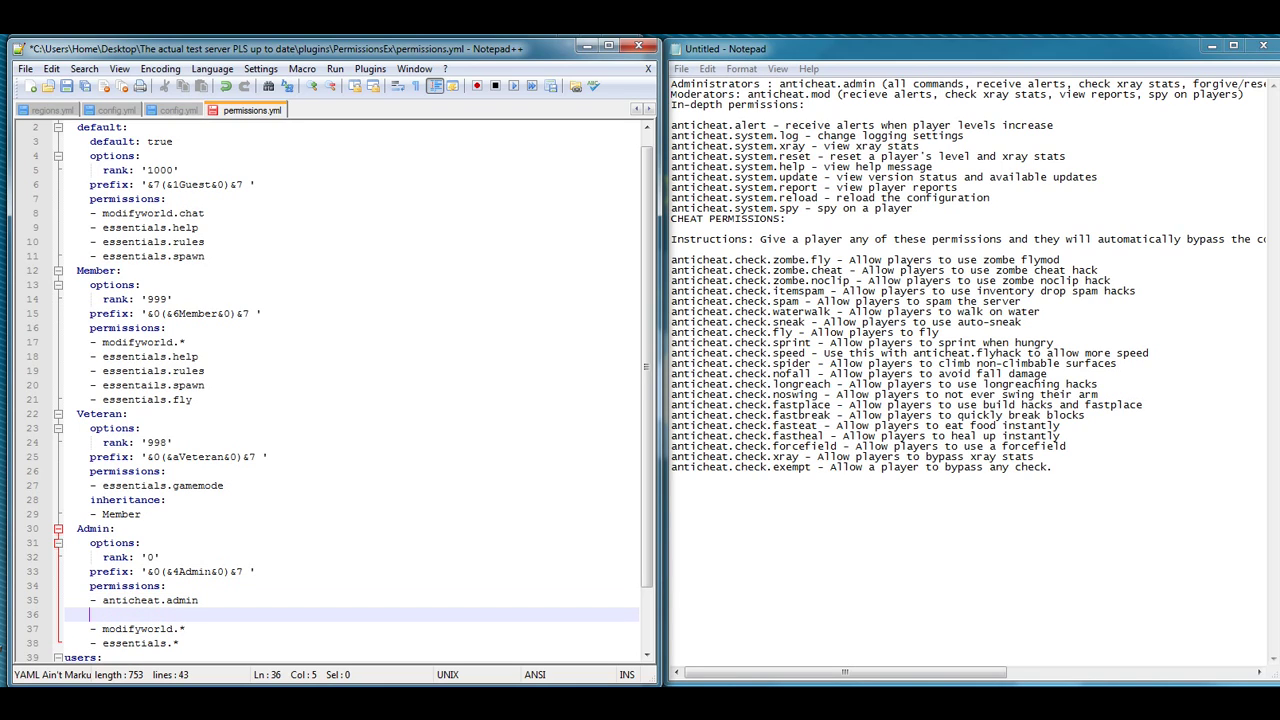
type("- anticheat.check.")
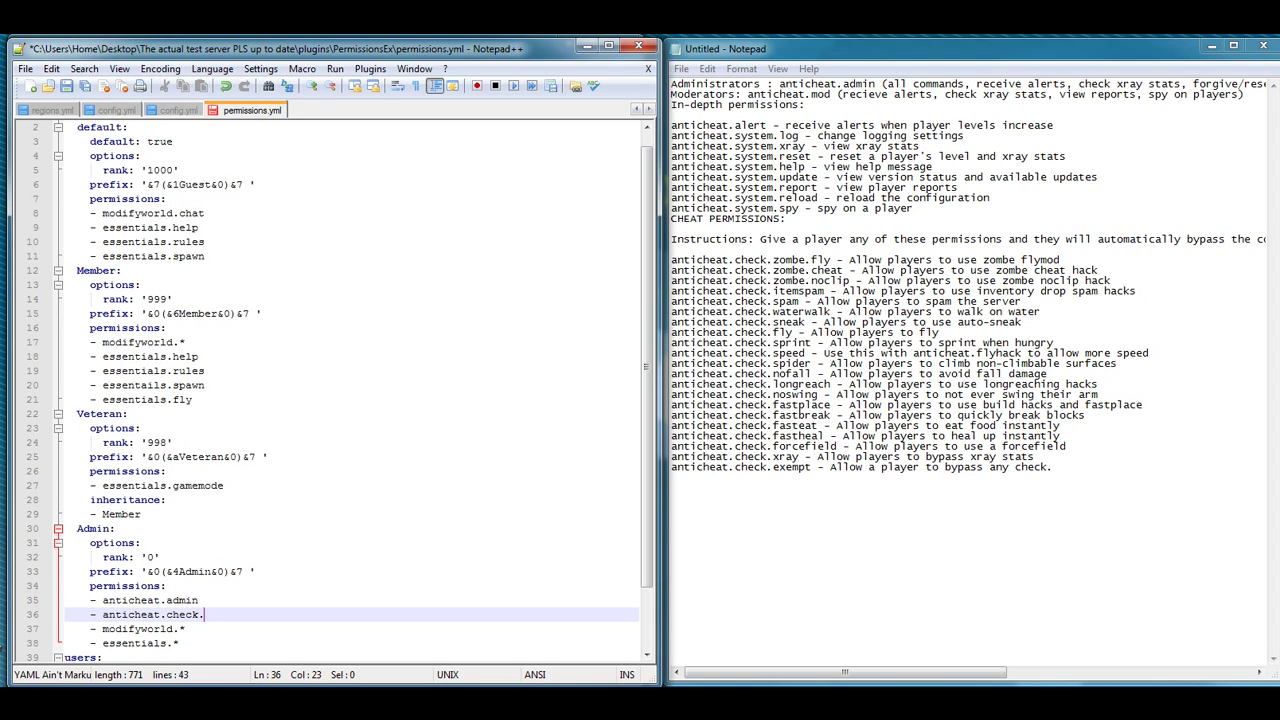
type("exempt")
Save permissions.yml and close Notepad++
left_click(25, 68)
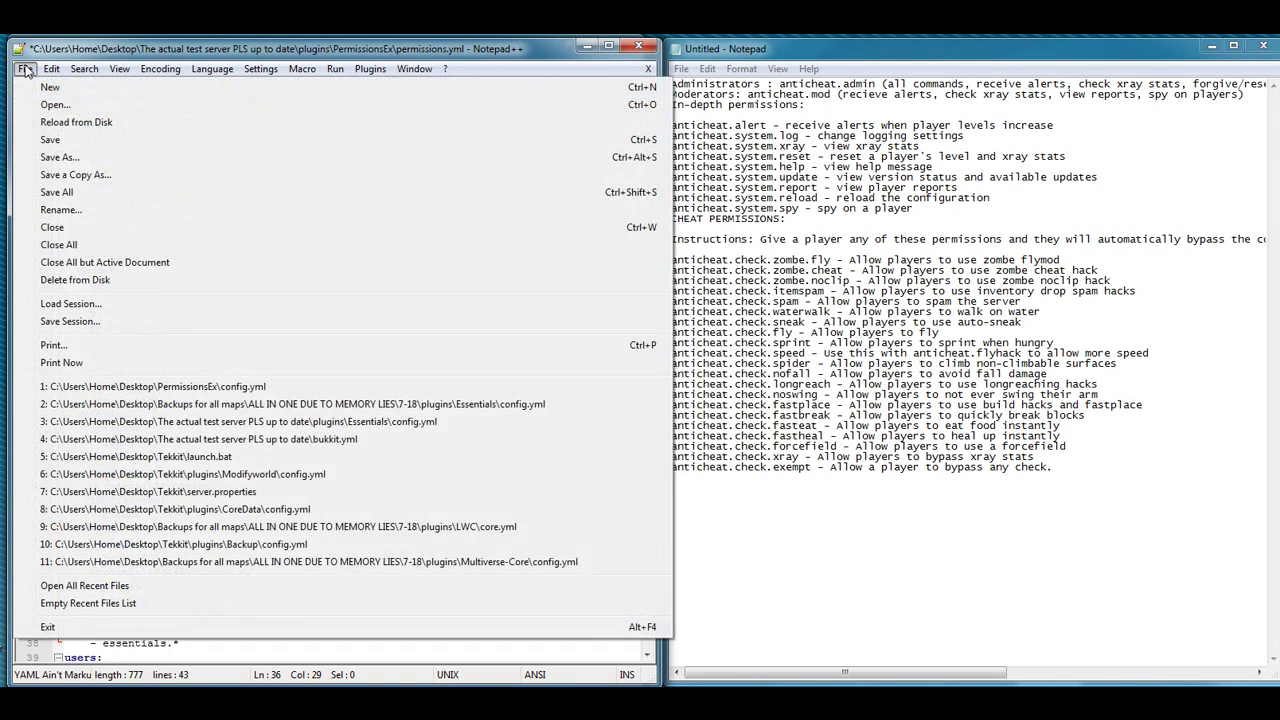
left_click(78, 141)
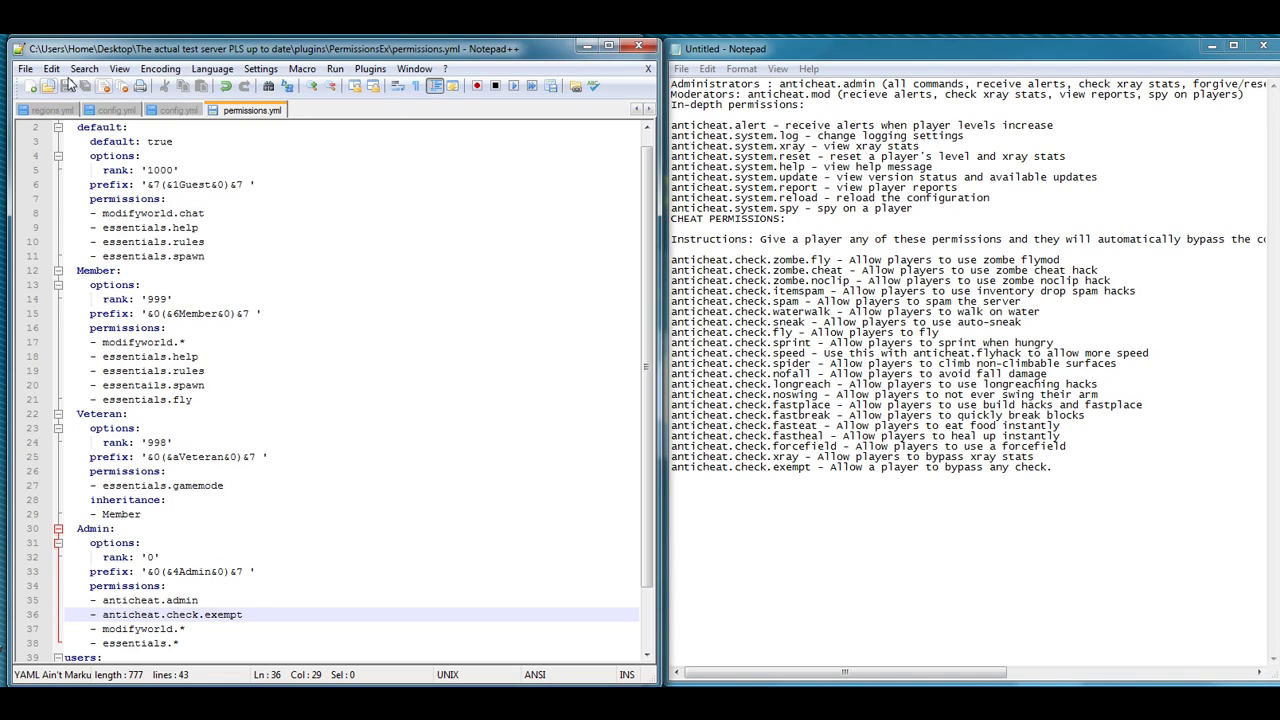
left_click(638, 46)
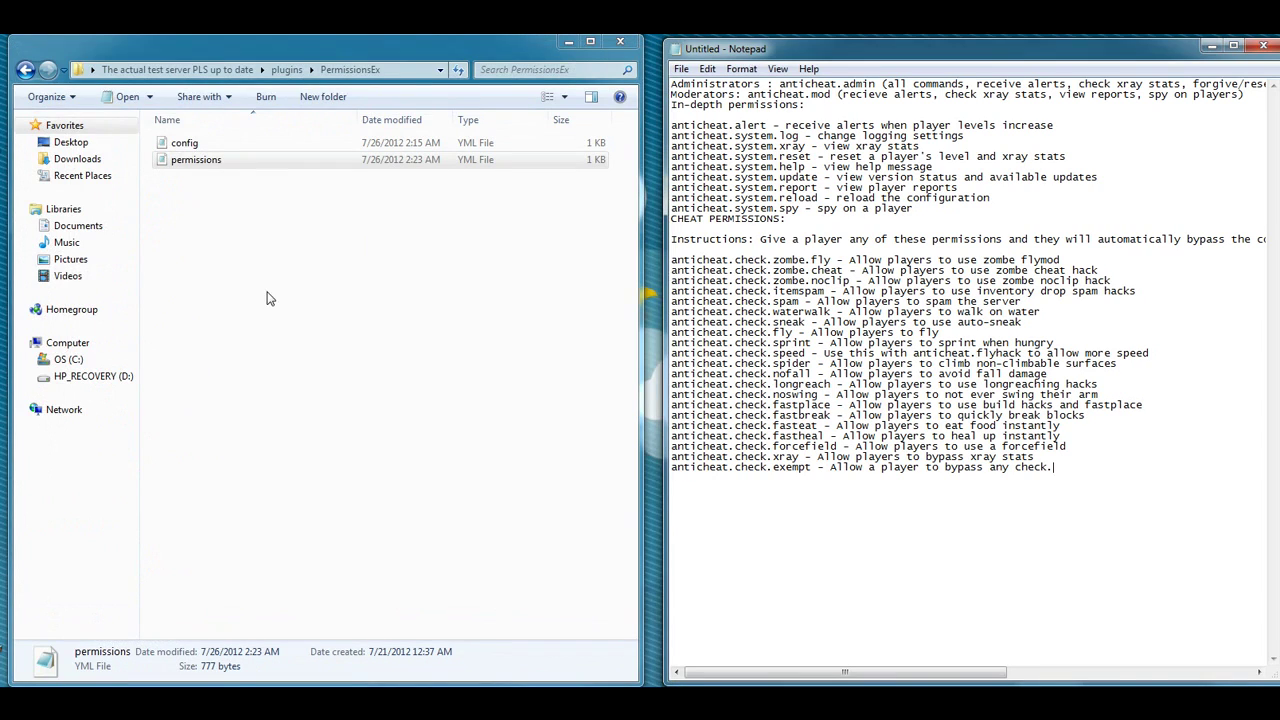
Start the server with the Run batch file in the main server folder, and shut it down with the stop command once loaded
left_click(25, 69)
left_click(25, 69)
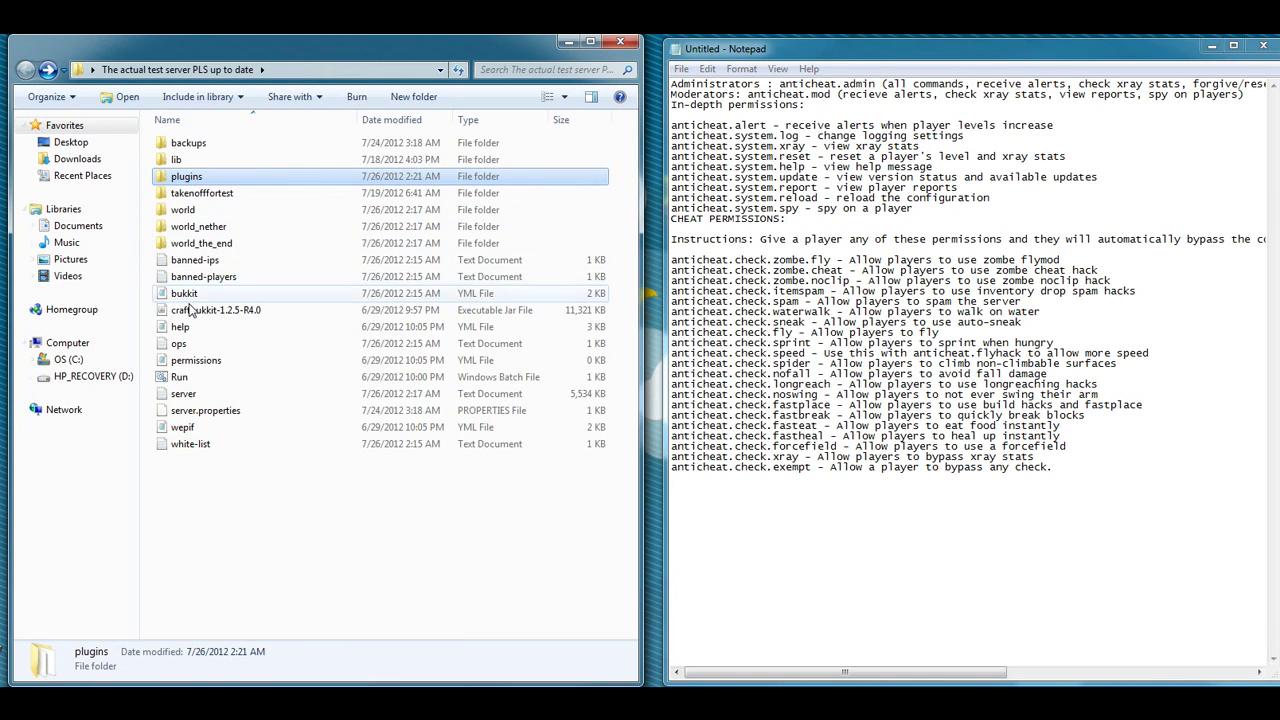
double_click(179, 377)
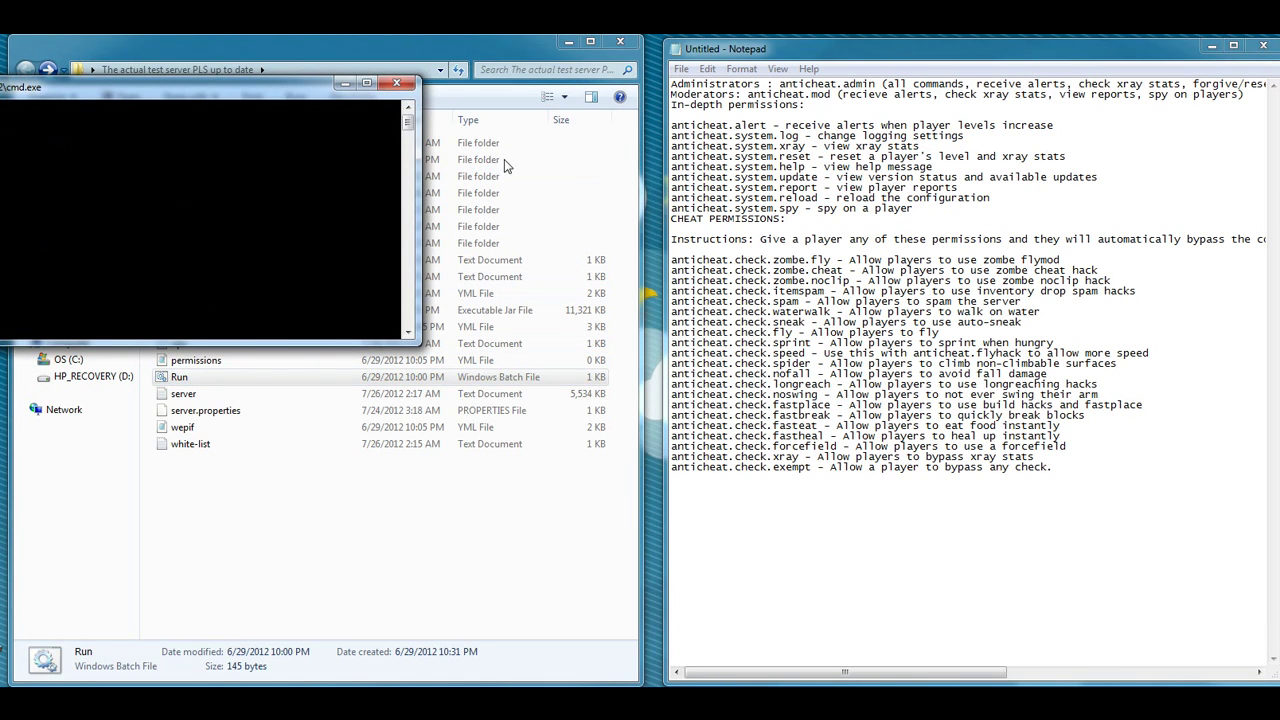
left_click_drag(350, 128, 925, 130)
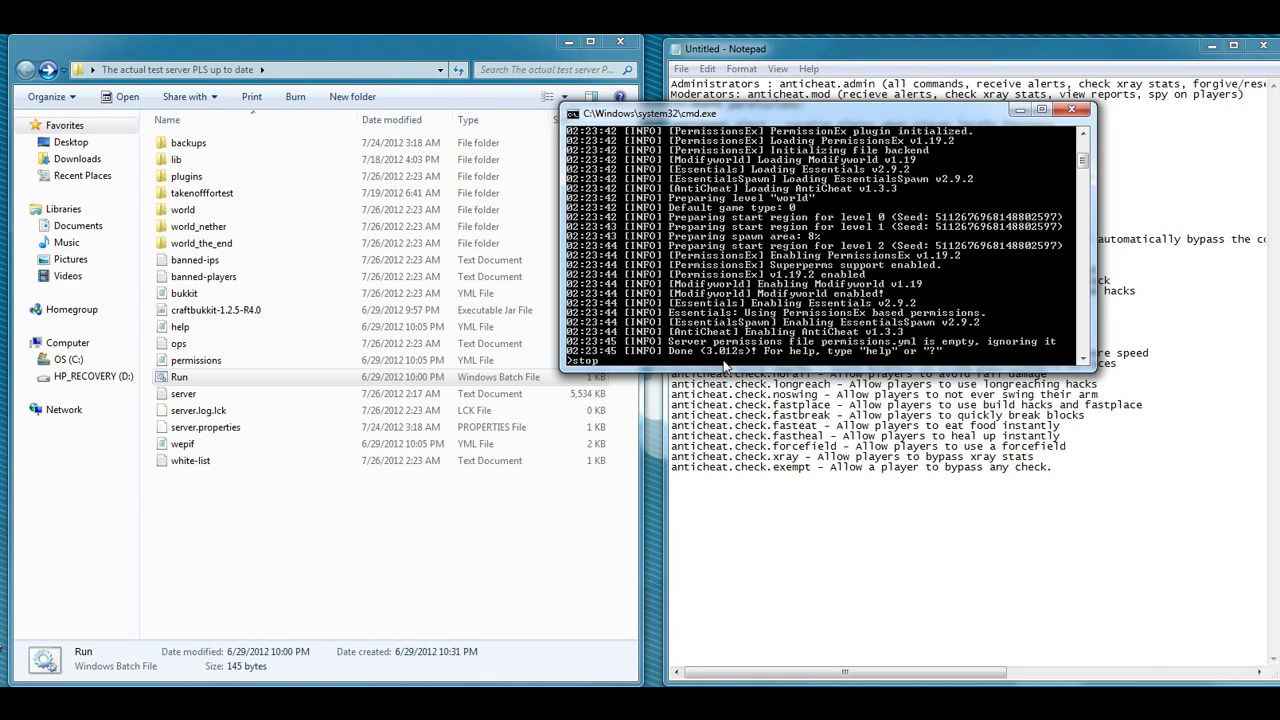
key("Return")
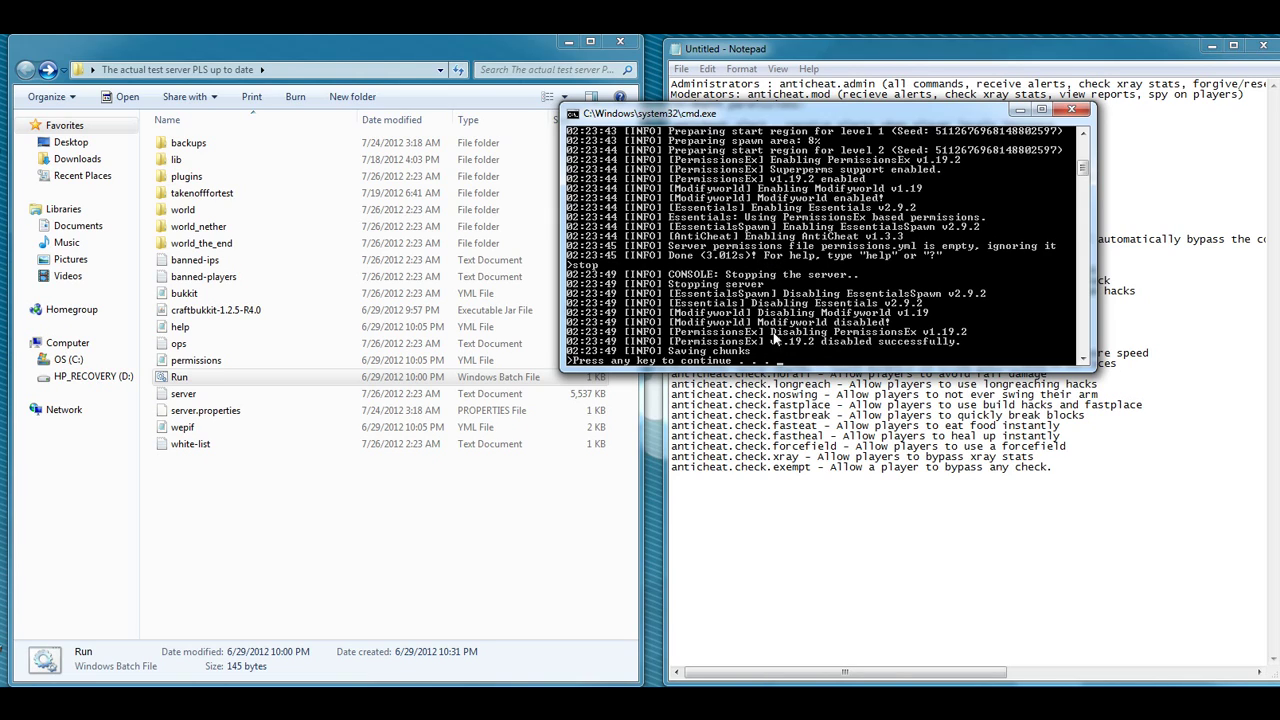
key("Return")
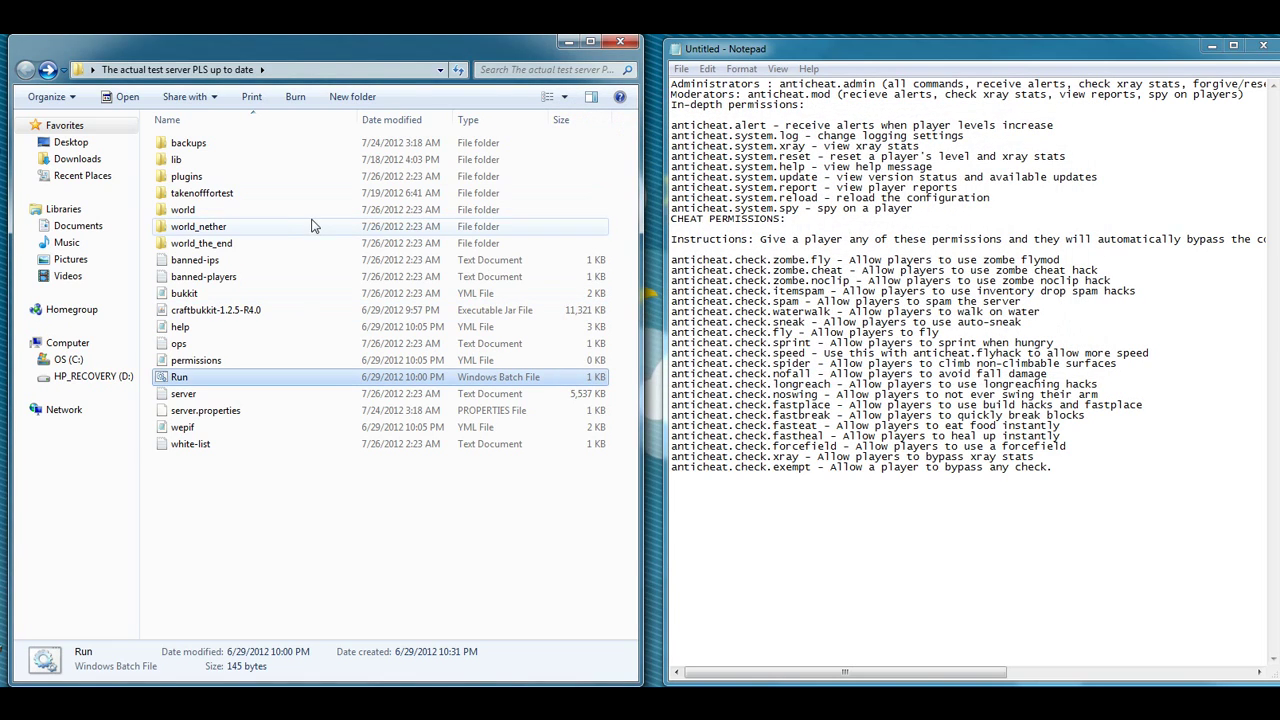
Open the config.yml file from the AntiCheat folder inside plugins in Notepad++
double_click(187, 177)
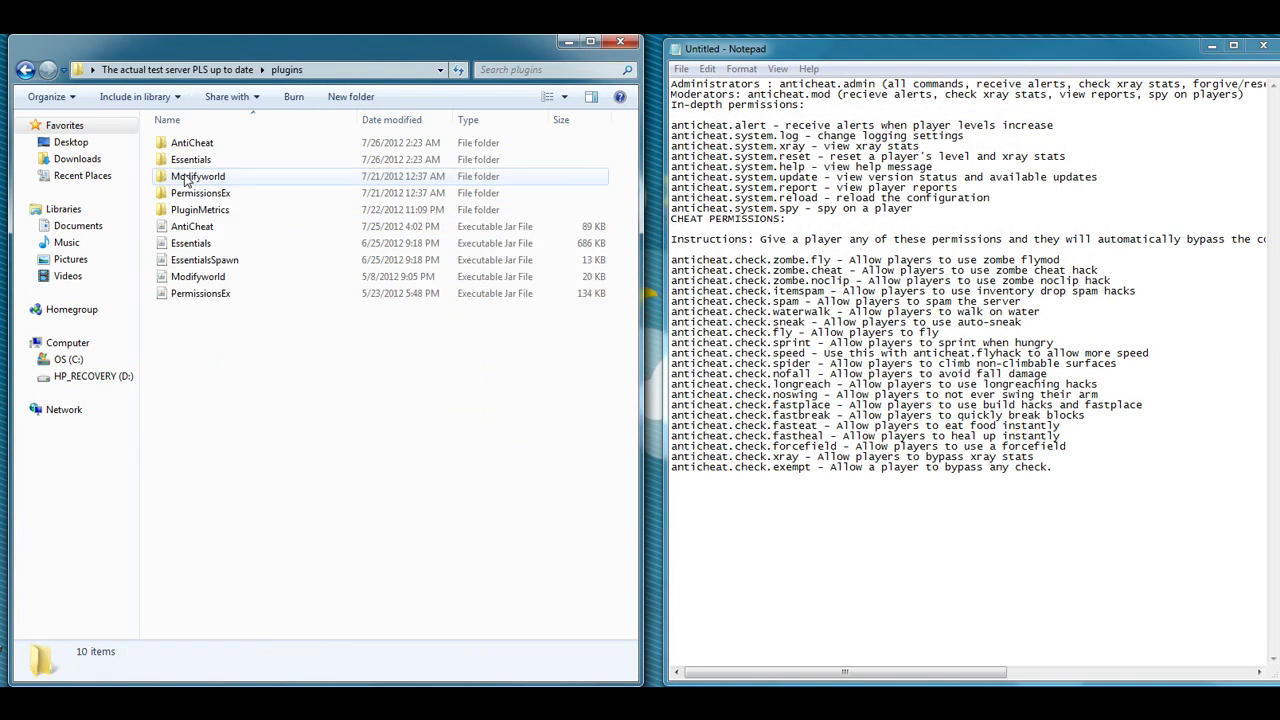
double_click(196, 146)
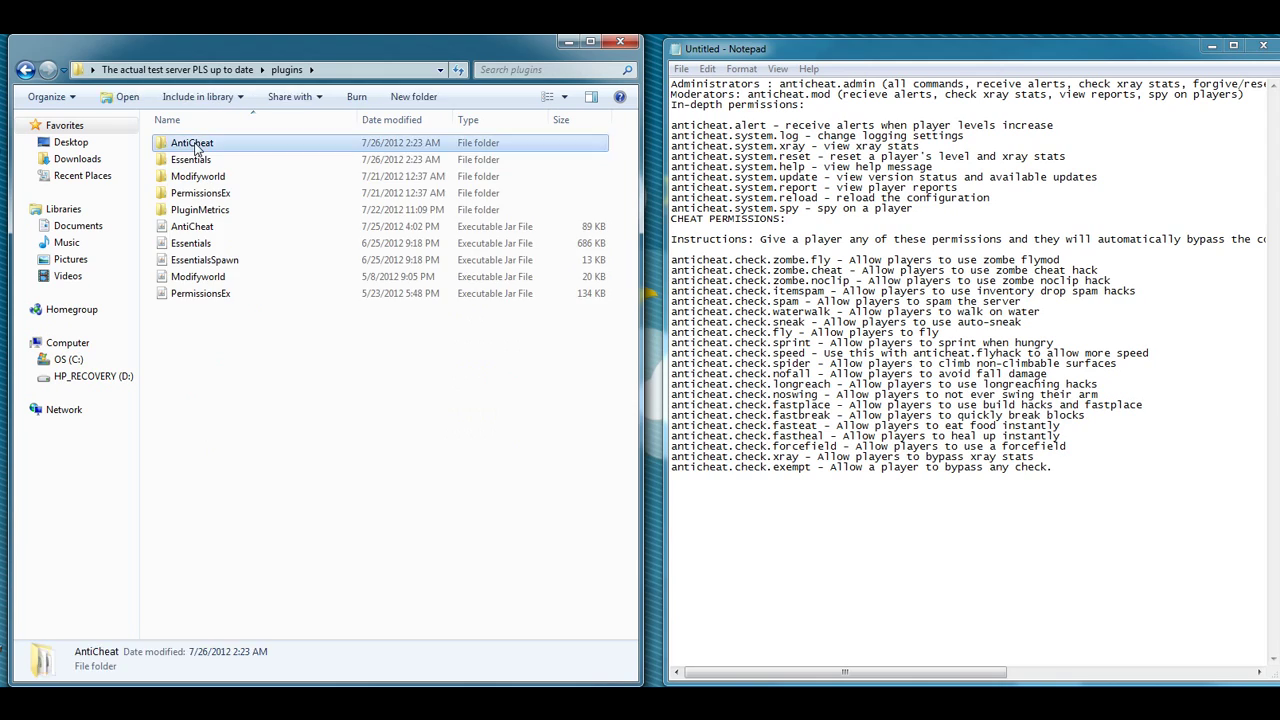
right_click(185, 177)
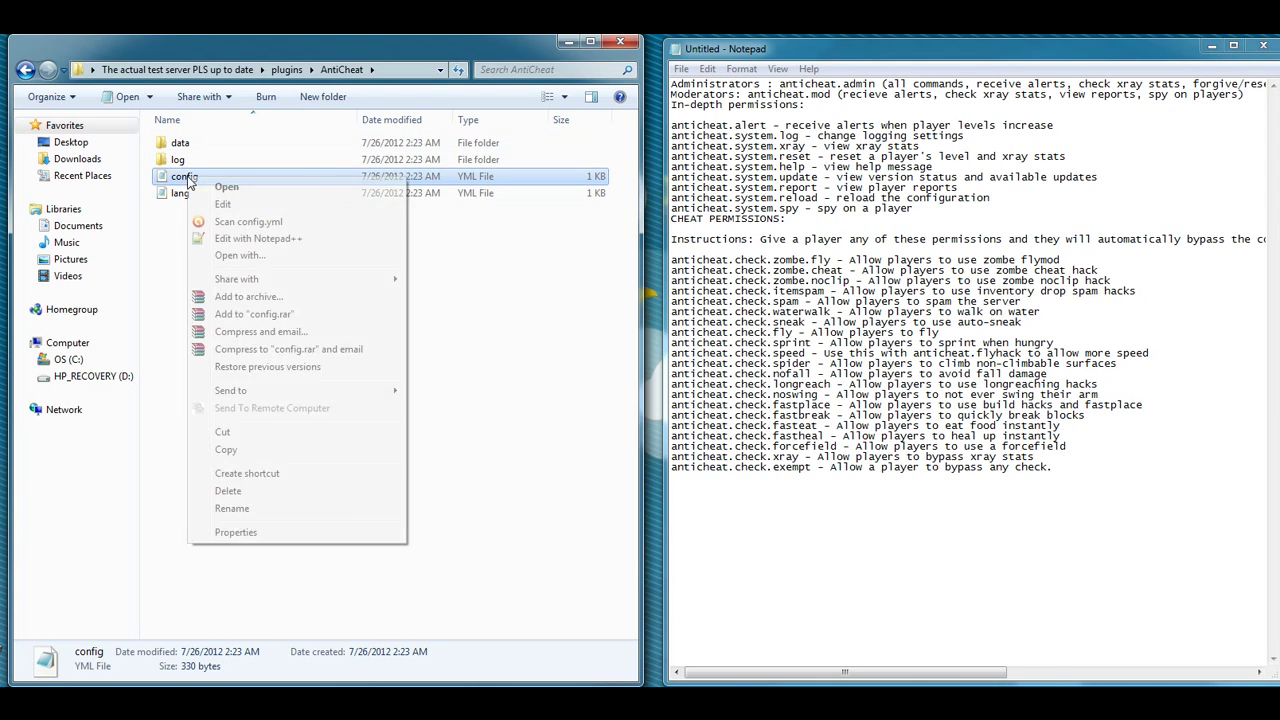
left_click(252, 239)
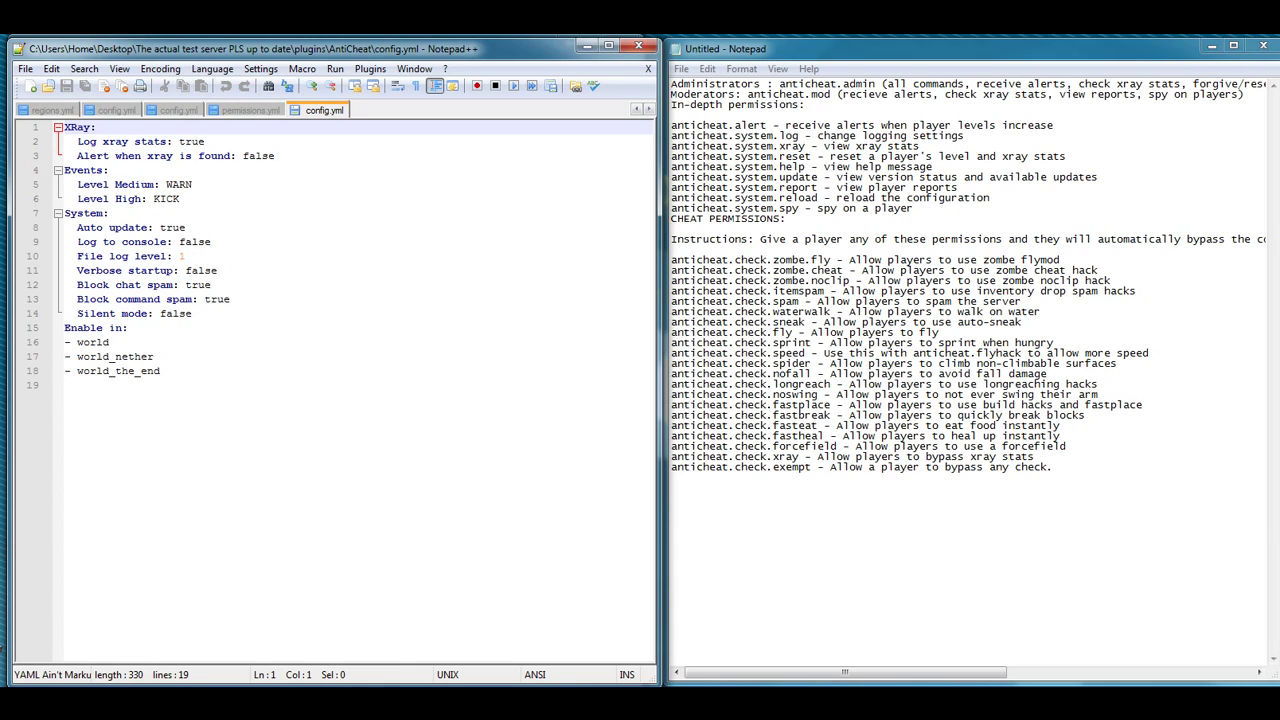
Set "Alert when xray is found" to true in the XRay section of config.yml
left_click(275, 156)
key("BackSpace")
key("BackSpace")
key("BackSpace")
key("BackSpace")
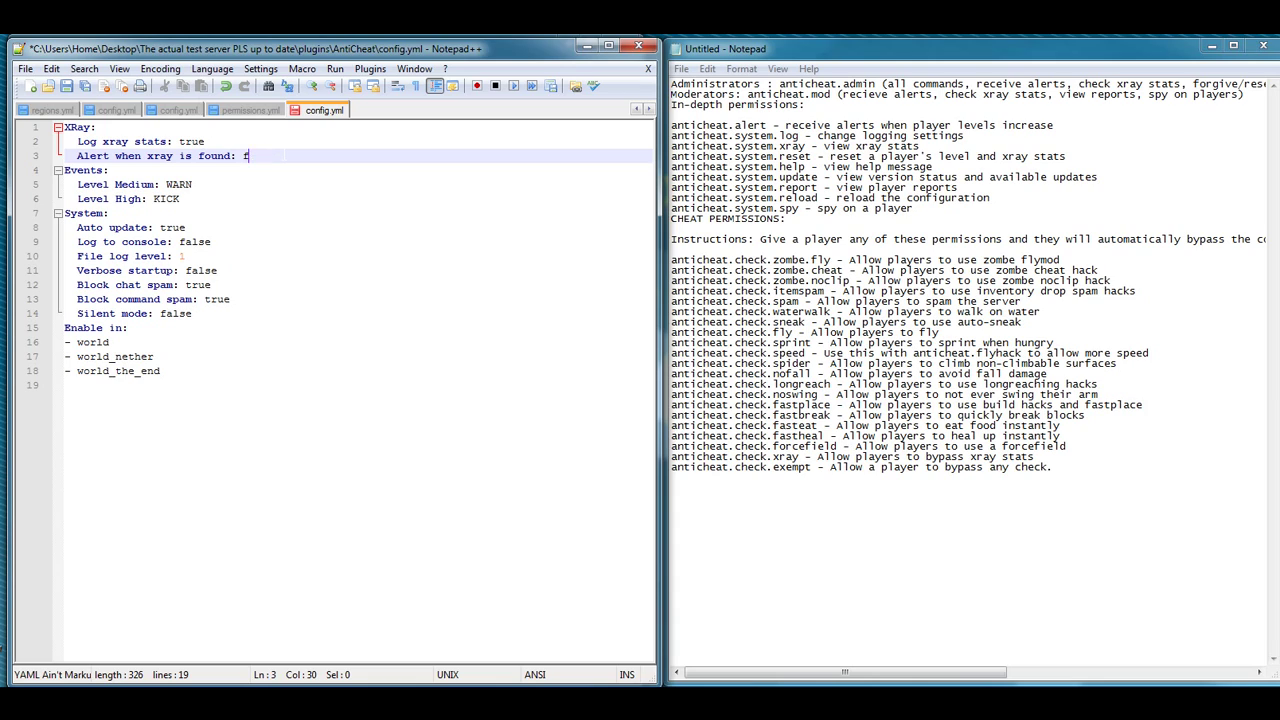
key("BackSpace")
type("true")
Save the AntiCheat config.yml, close Notepad++ and minimize the Notepad permission list
left_click(28, 70)
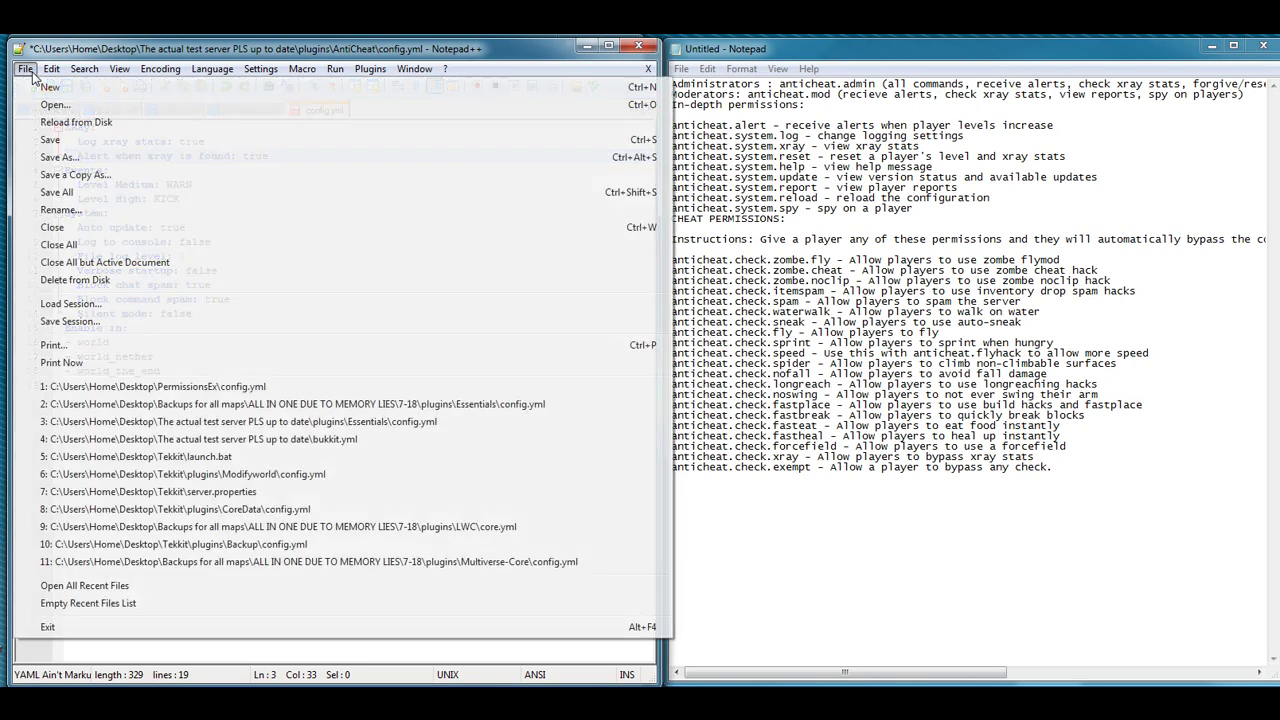
left_click(50, 140)
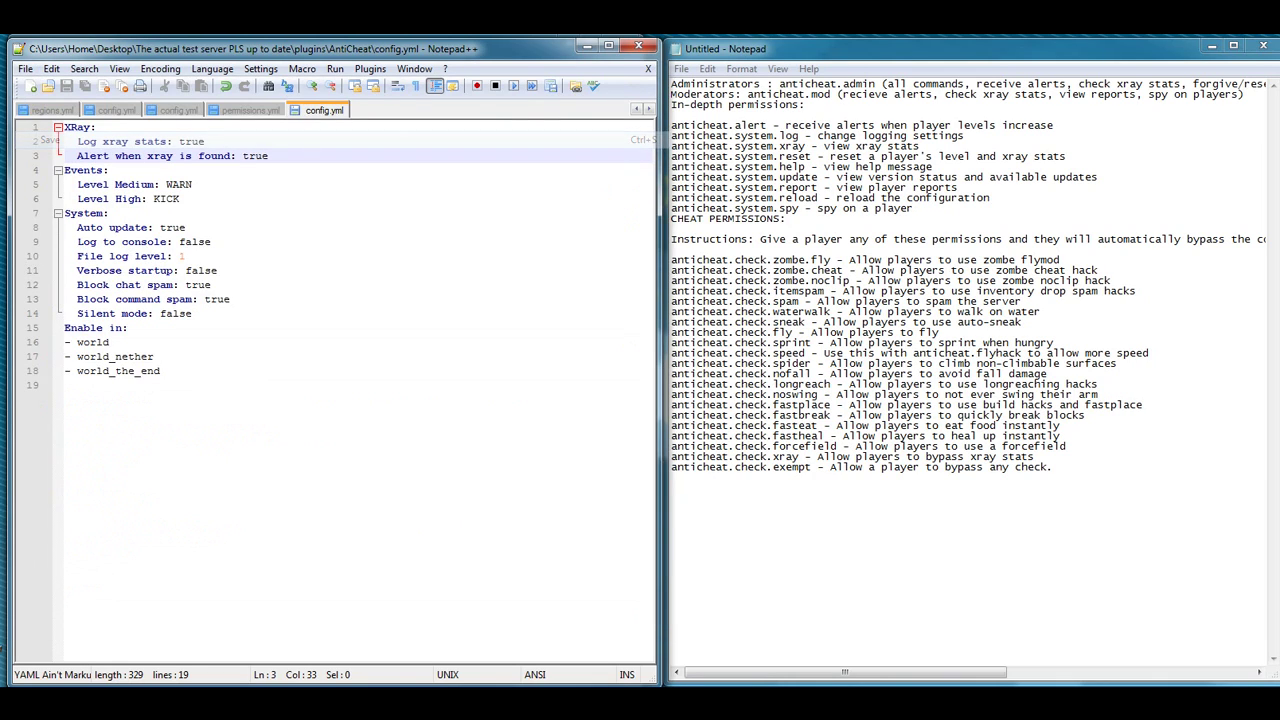
left_click(638, 46)
left_click(1213, 48)
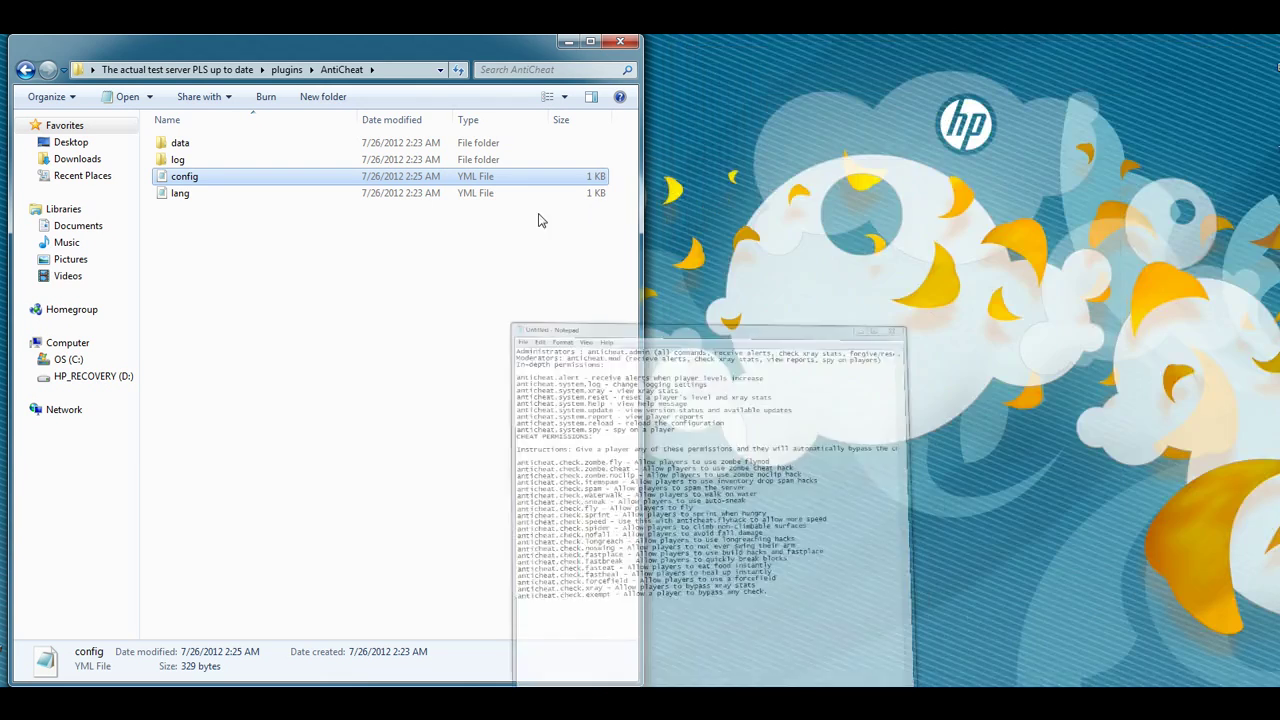
Return to the main server folder and start the server again with the Run batch file, moving its console aside
left_click(25, 69)
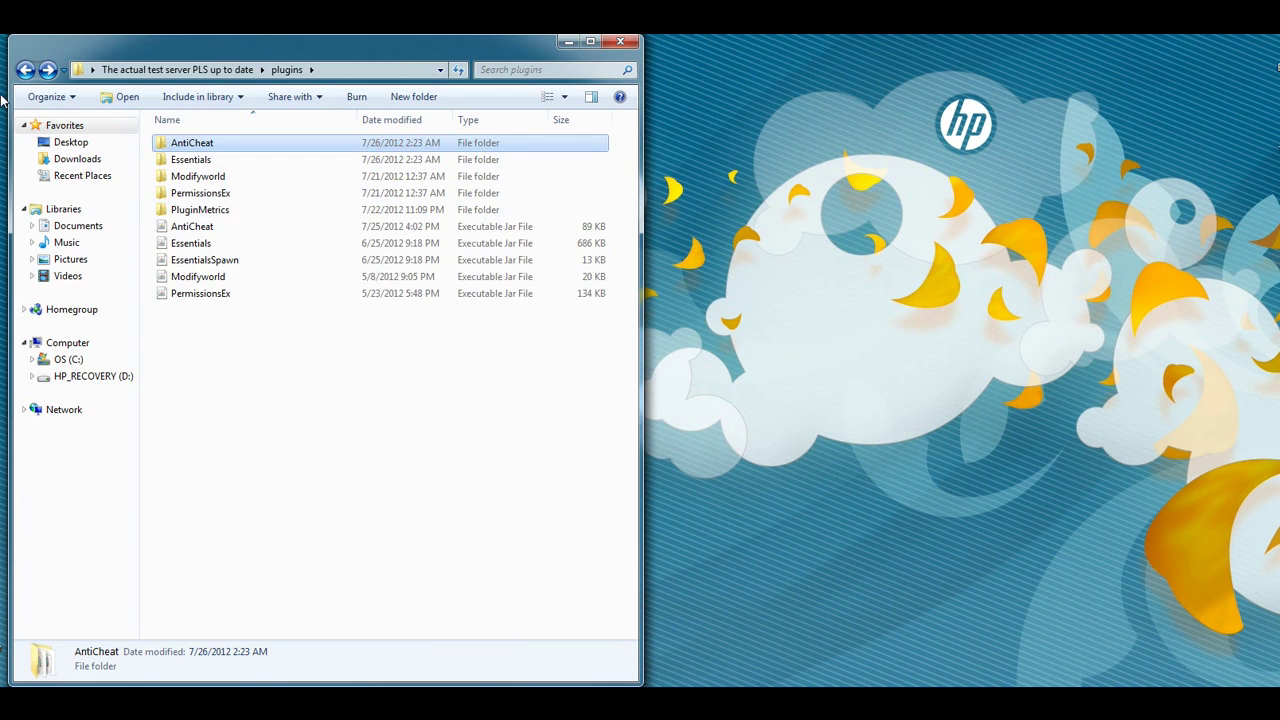
left_click(25, 69)
double_click(180, 377)
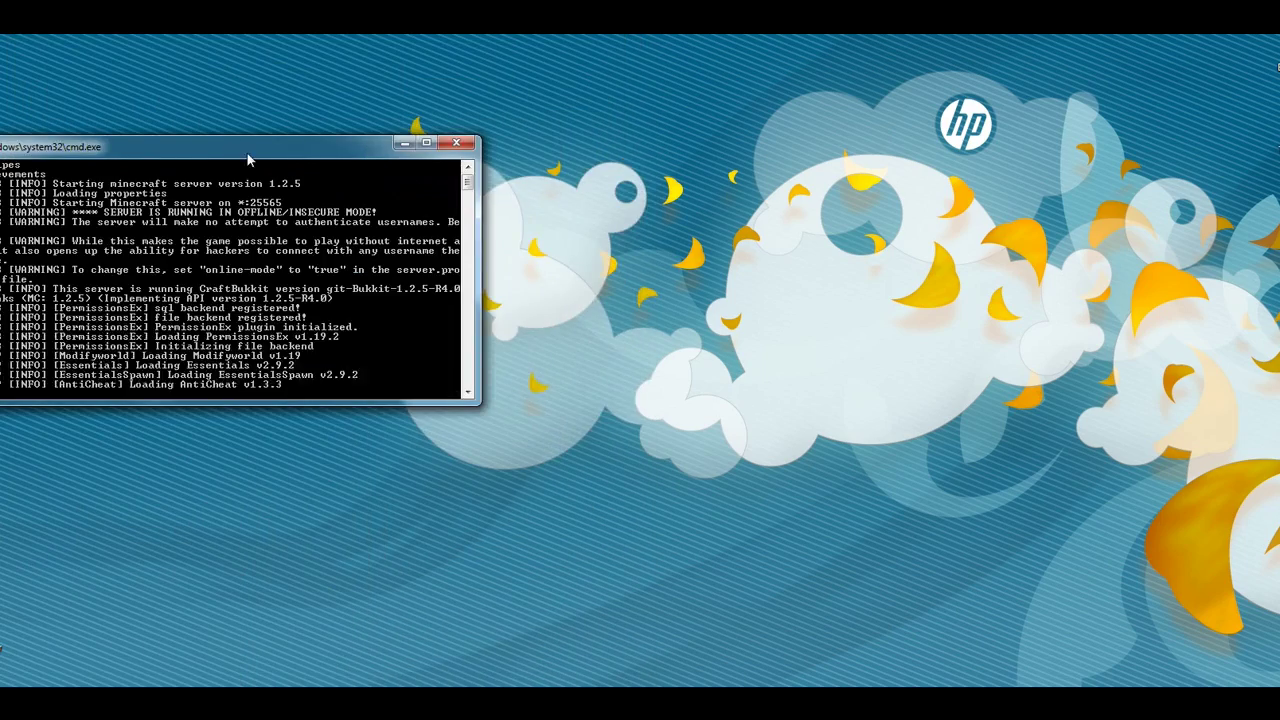
left_click_drag(239, 148, 1037, 141)
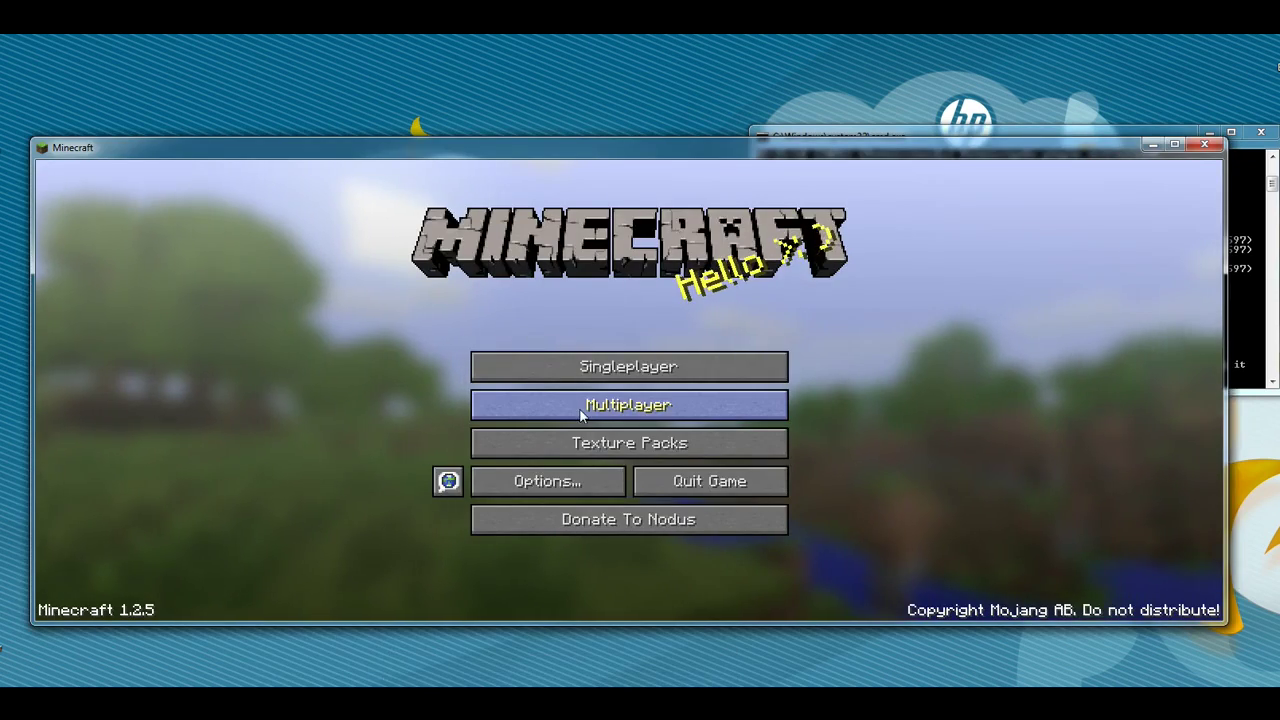
Connect directly to the multiplayer server at localhost
left_click(586, 406)
left_click(624, 557)
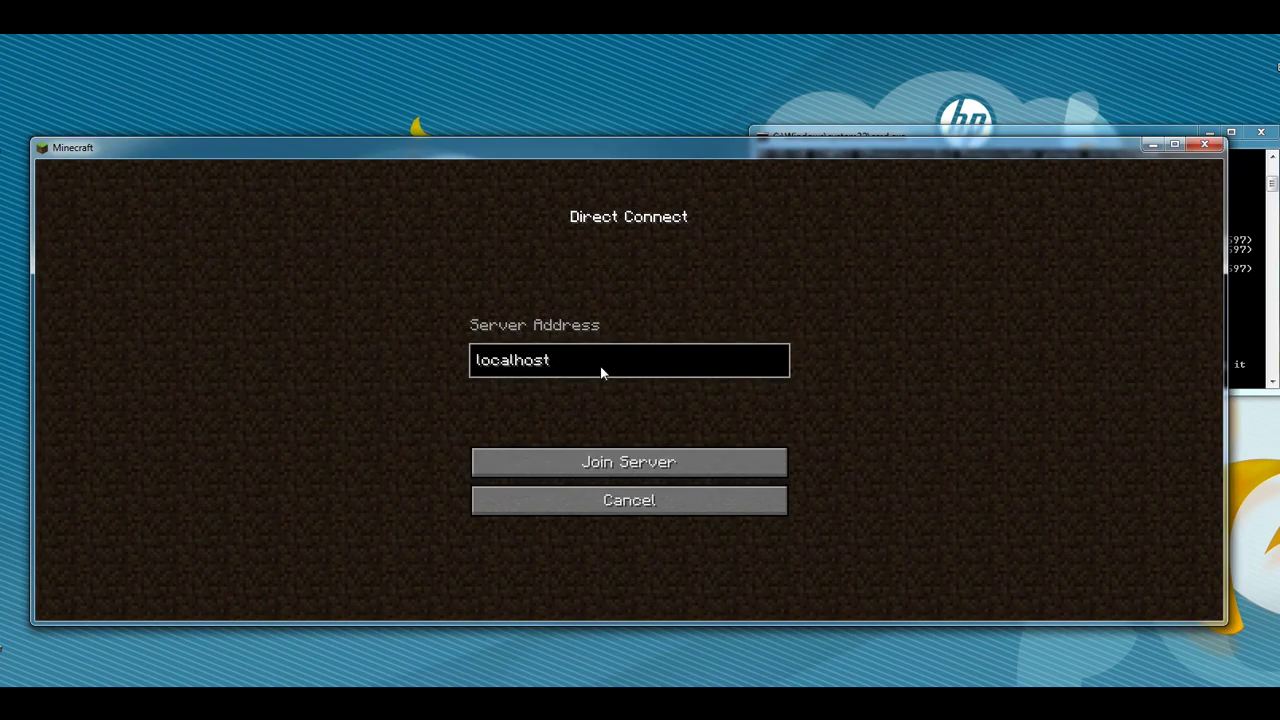
left_click(624, 462)
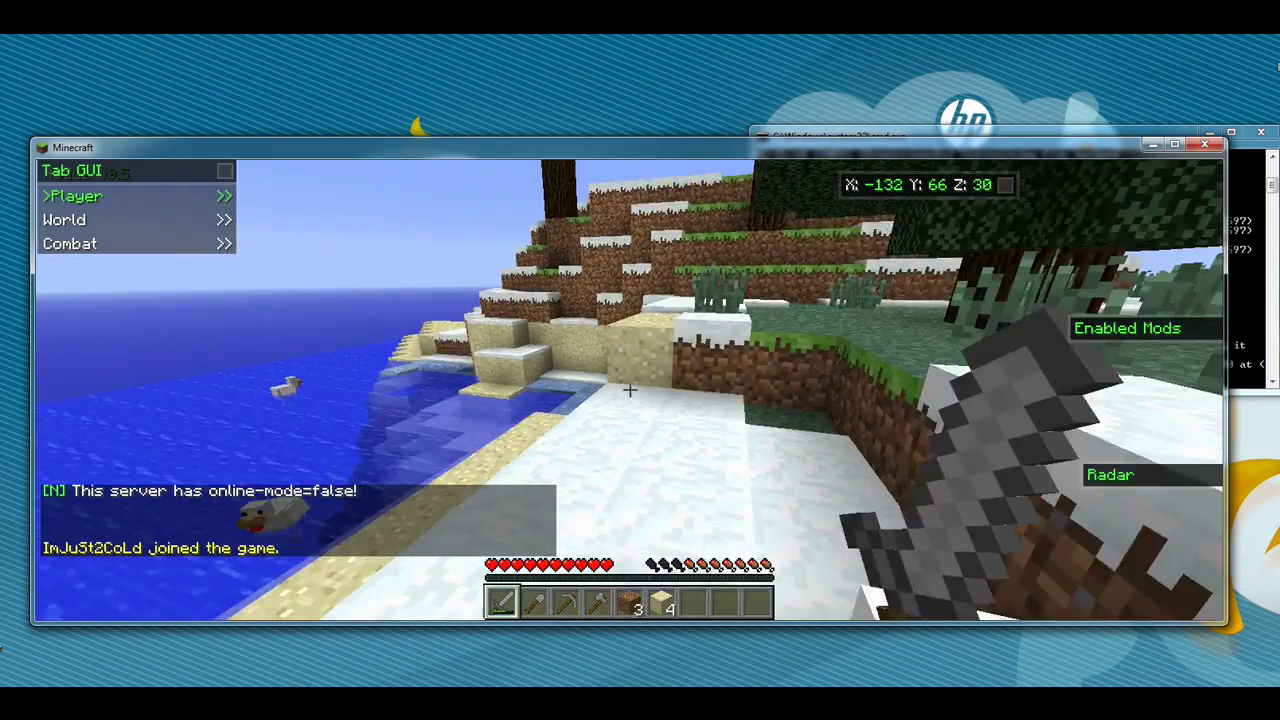
Turn off the client's IRC chat by running "irc toggle" in its command console
key("grave")
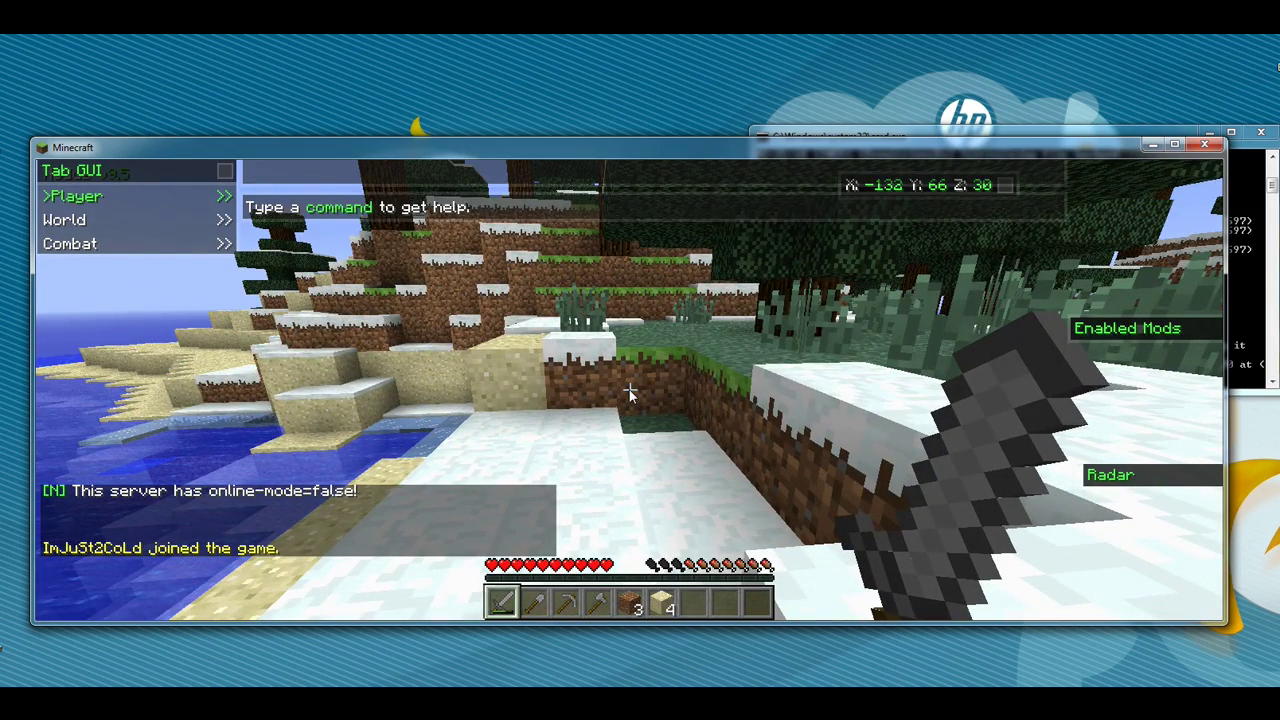
type("rc")
key("BackSpace")
key("BackSpace")
type("irc toggle")
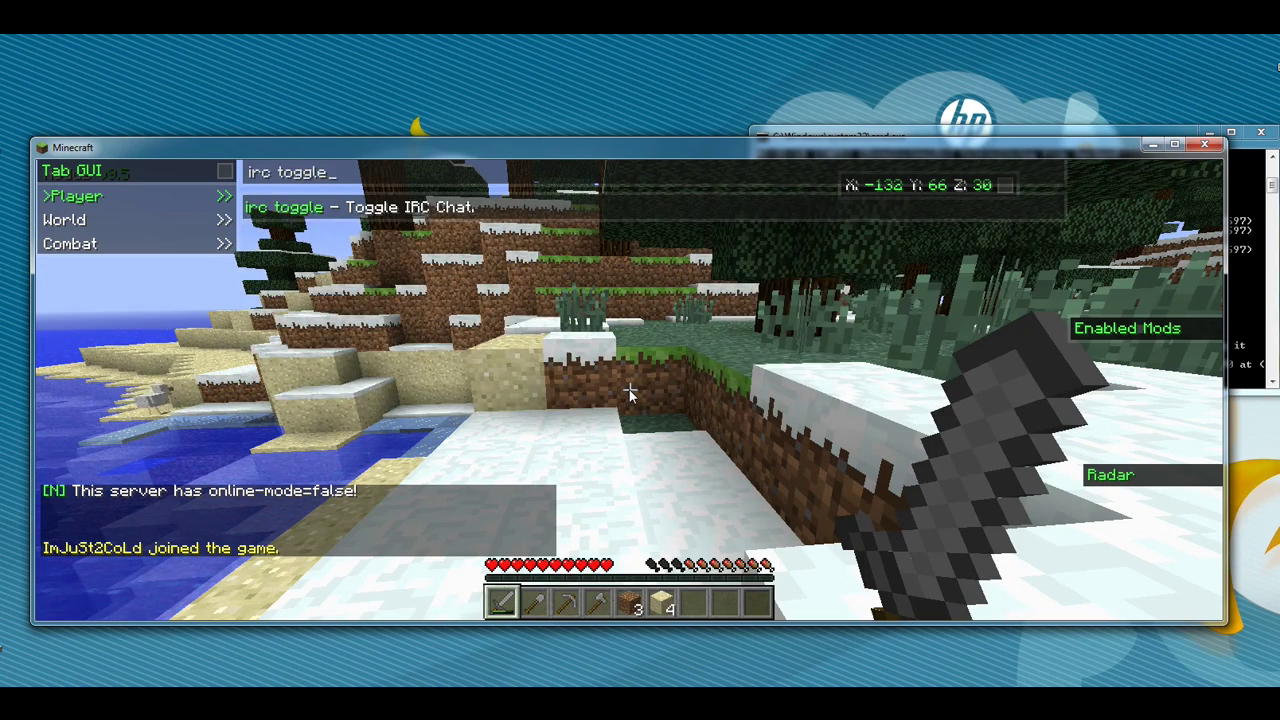
key("Return")
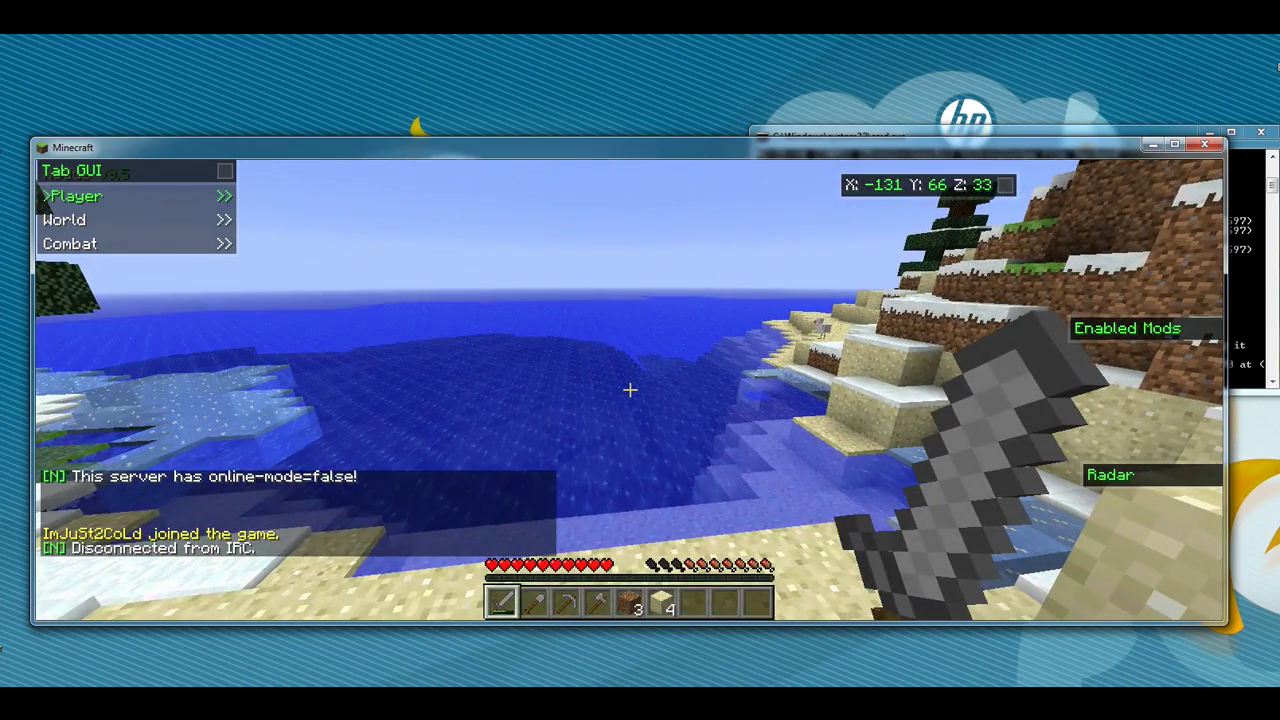
Send a "." message in the game chat and walk along the snowy shore
type("t.")
key("Return")
key("w")
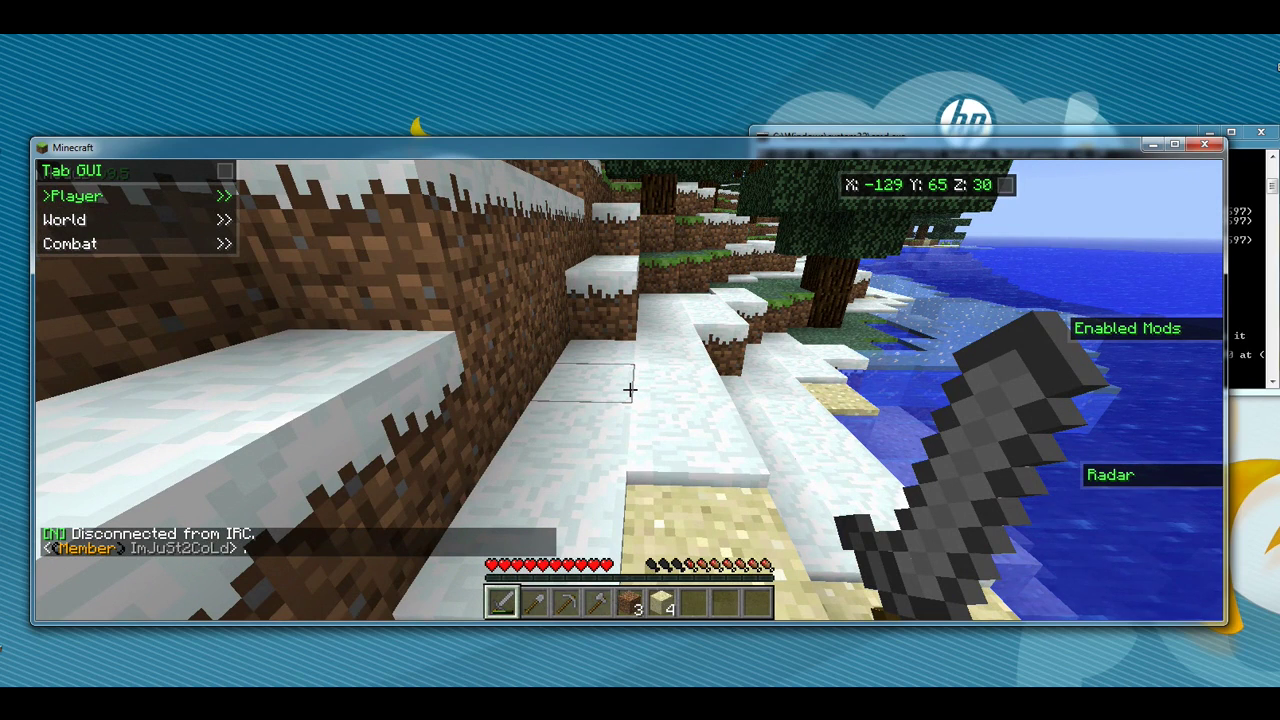
Enable the FastBreak mod from the Player category of the client's mod list
key("Right")
key("Down")
key("Down")
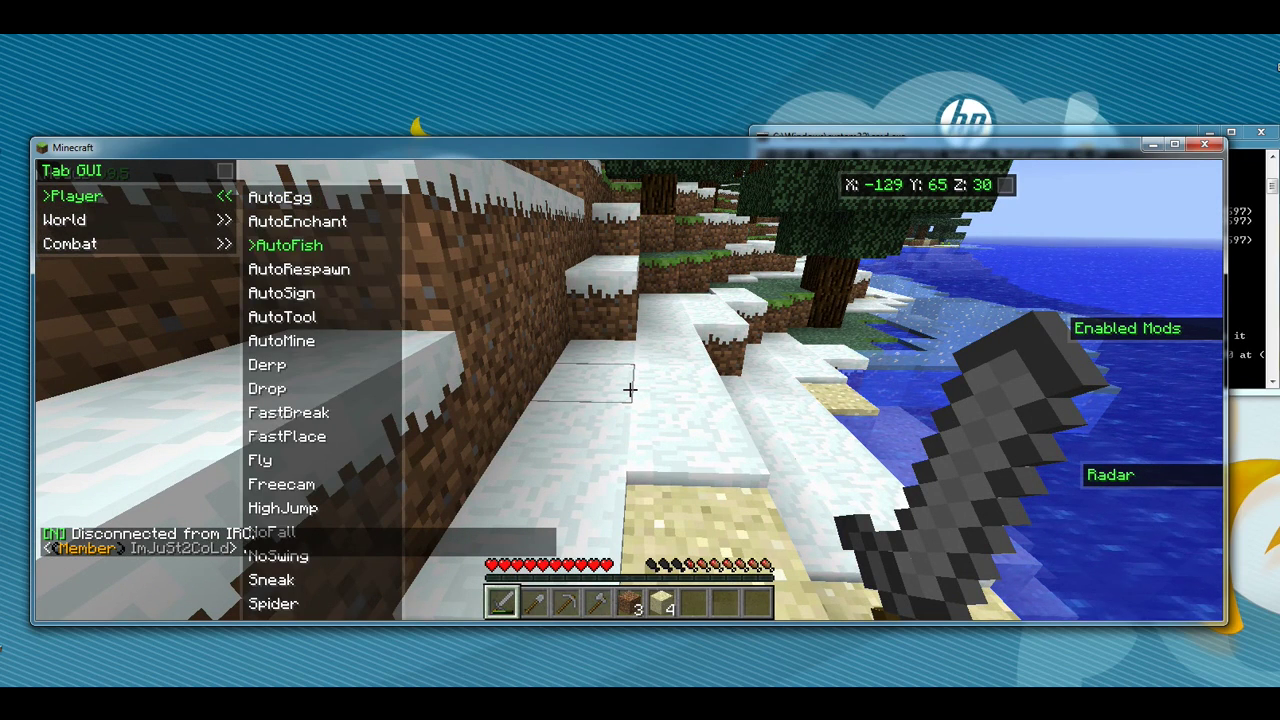
key("Down")
key("Down")
key("Down")
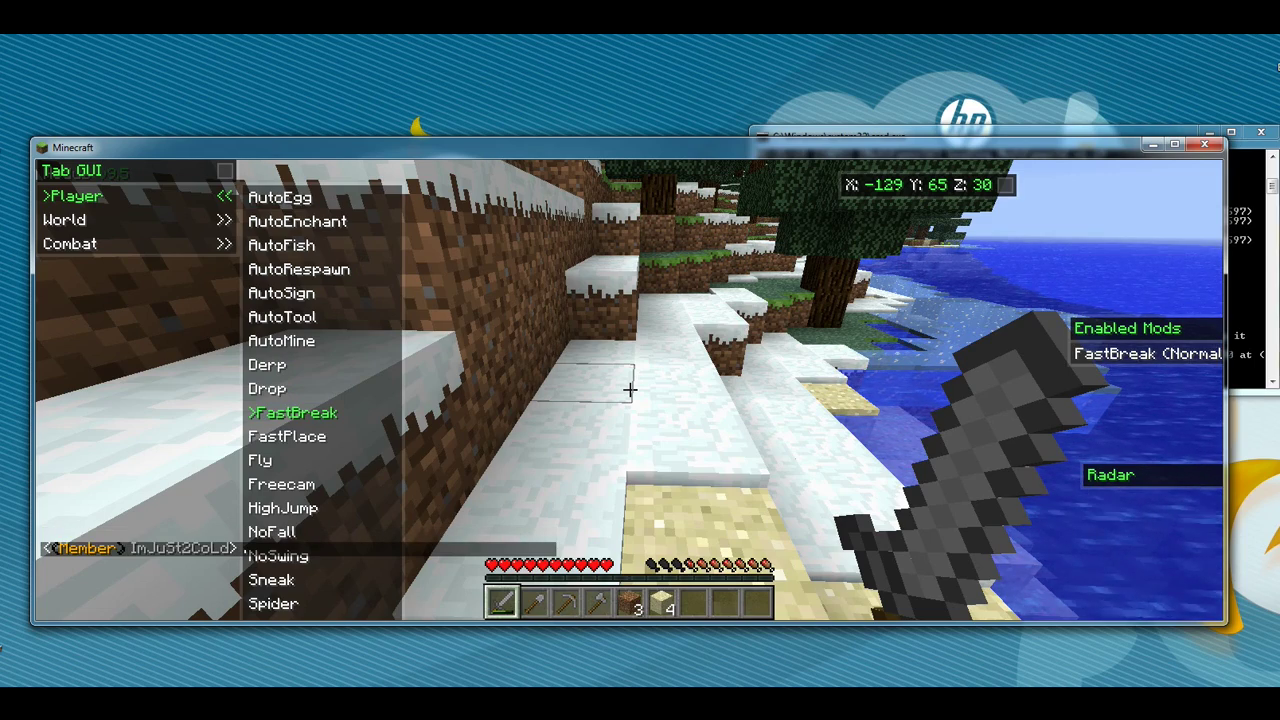
Walk up to the snowy dirt ledge and break a run of its blocks with the sword to test FastBreak
key("w")
key("space")
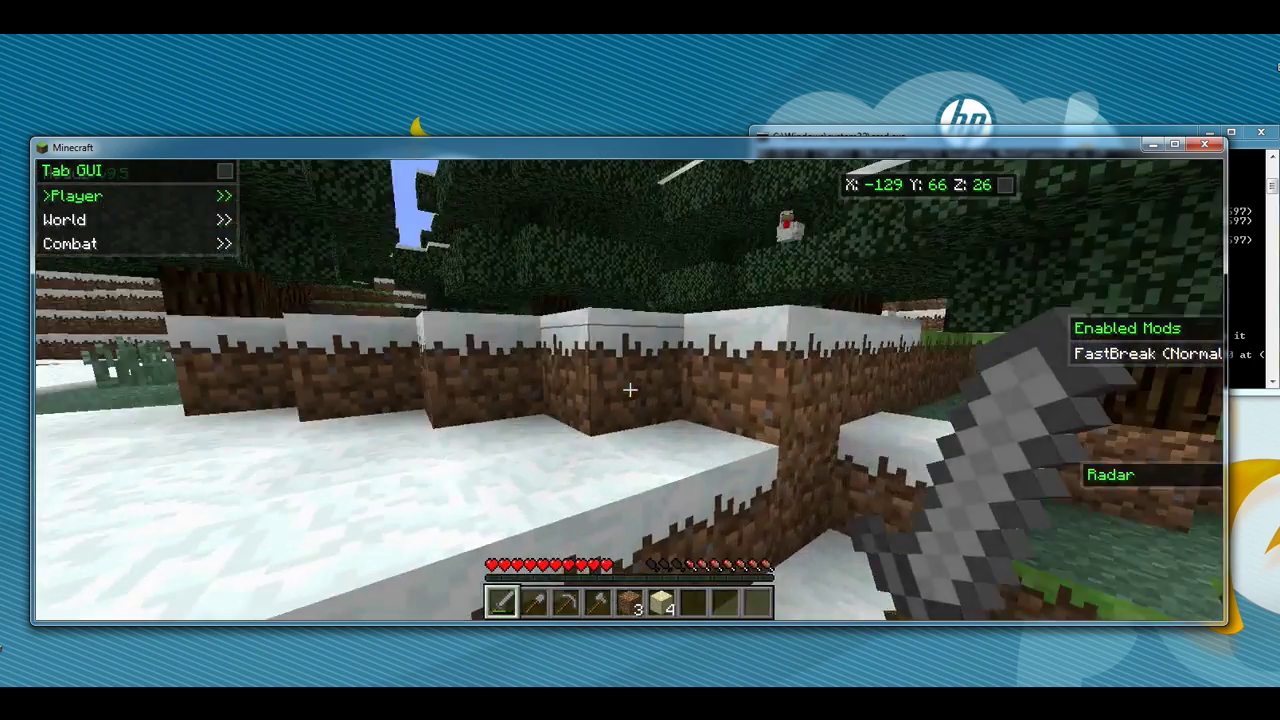
left_click(630, 390)
left_click(630, 390)
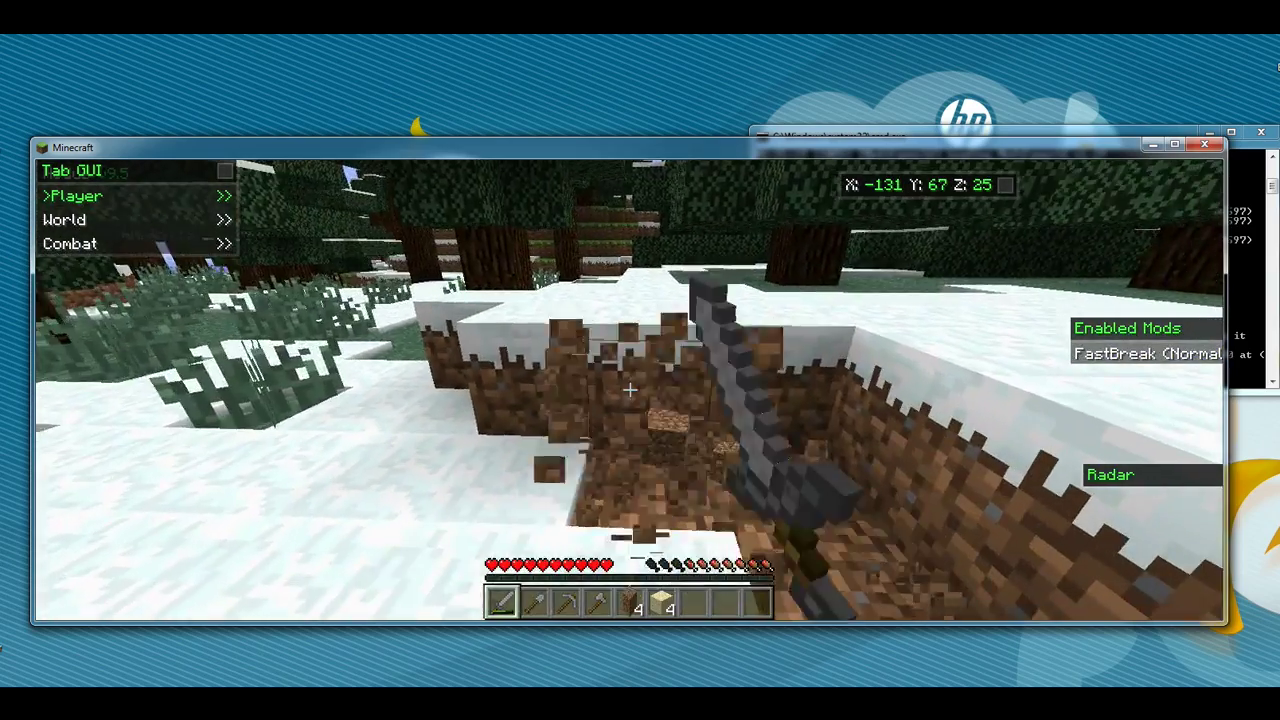
left_click(630, 390)
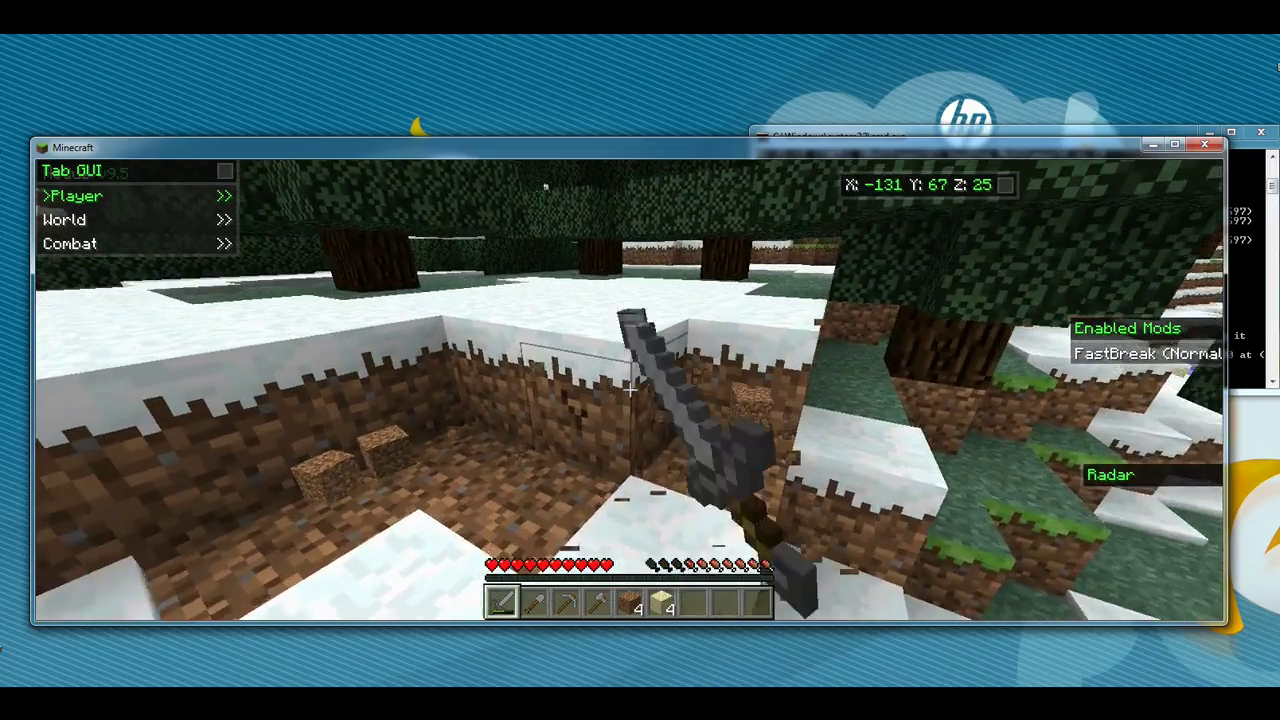
left_click(630, 390)
key("w")
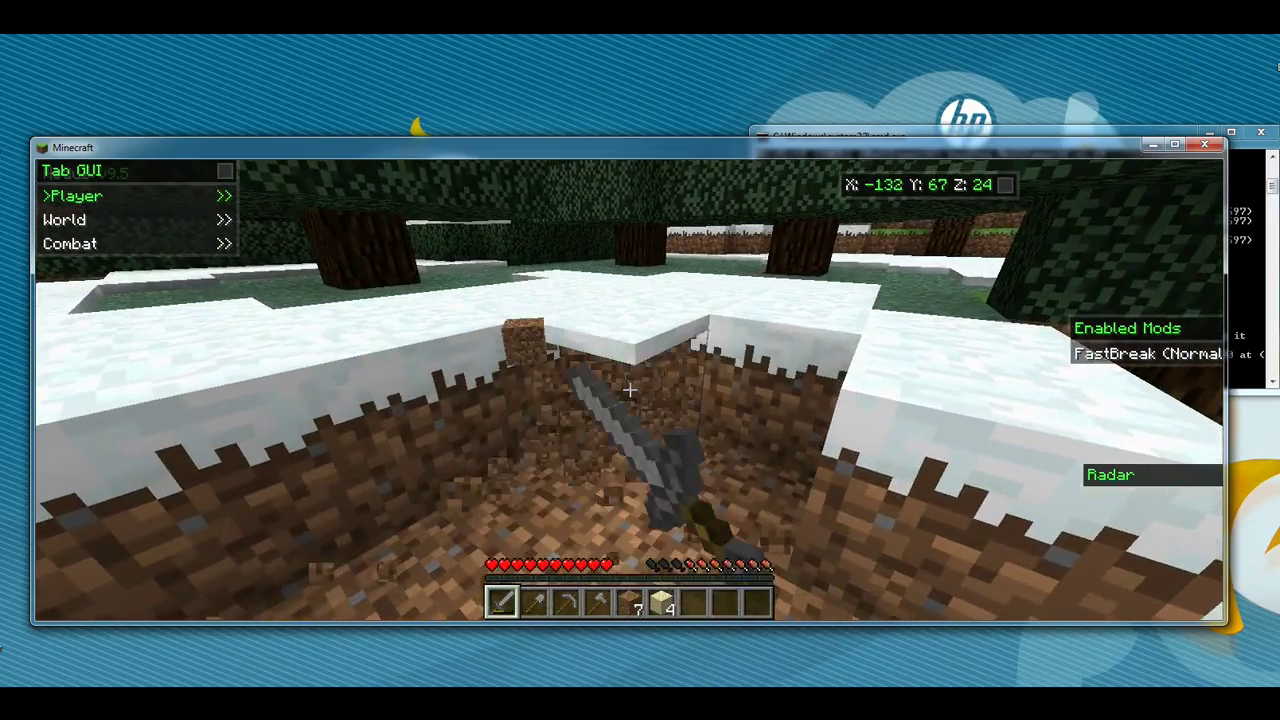
left_click(630, 390)
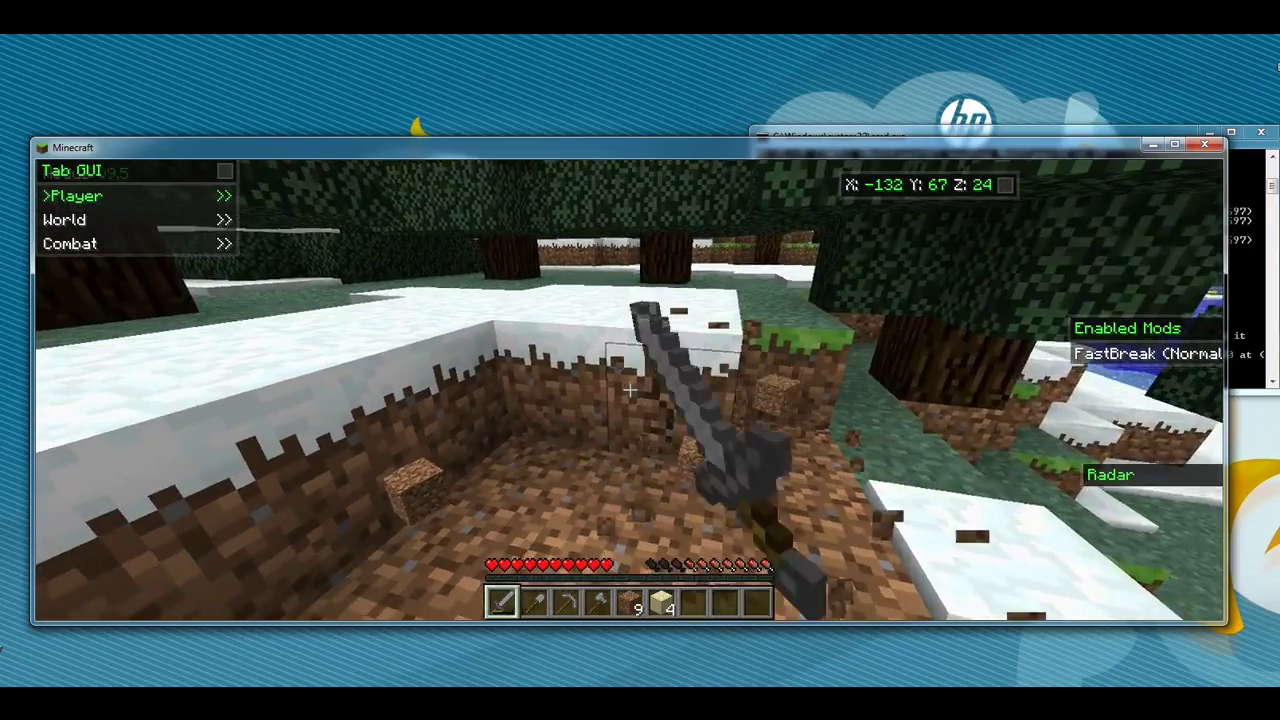
left_click(630, 390)
key("w")
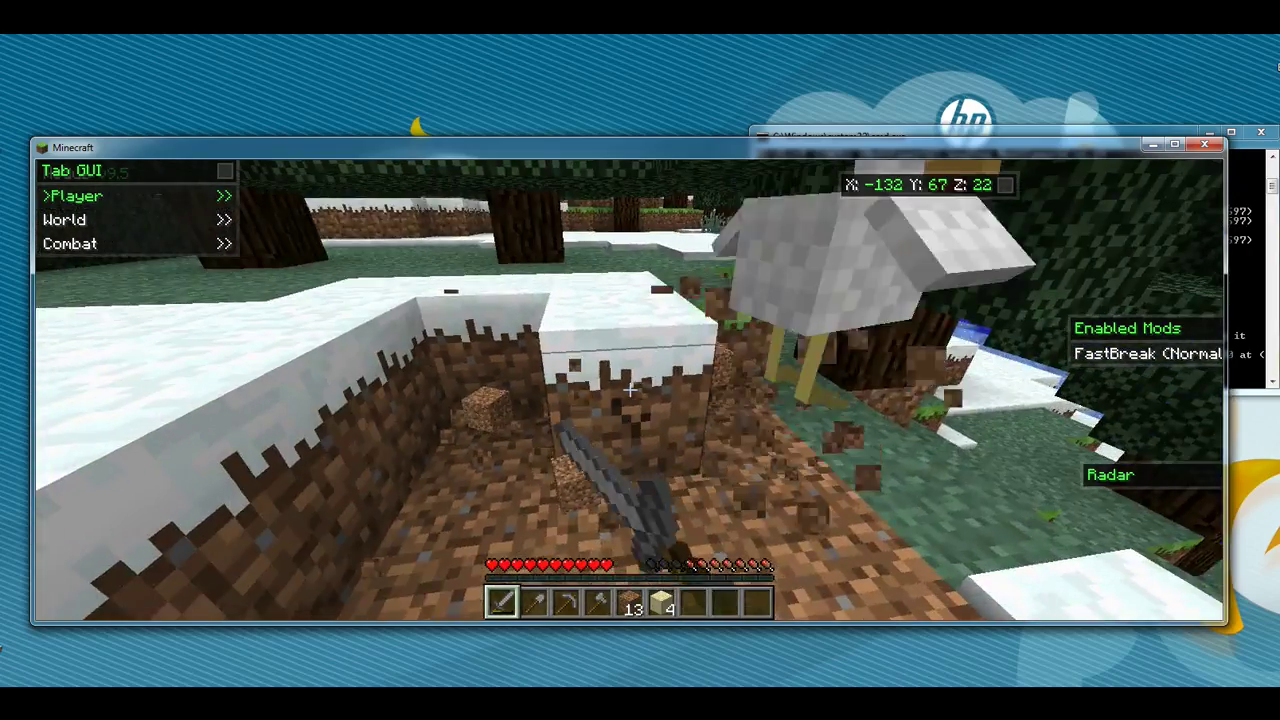
left_click(630, 390)
Switch to an empty hotbar slot and break more snowy dirt blocks by hand
key("7")
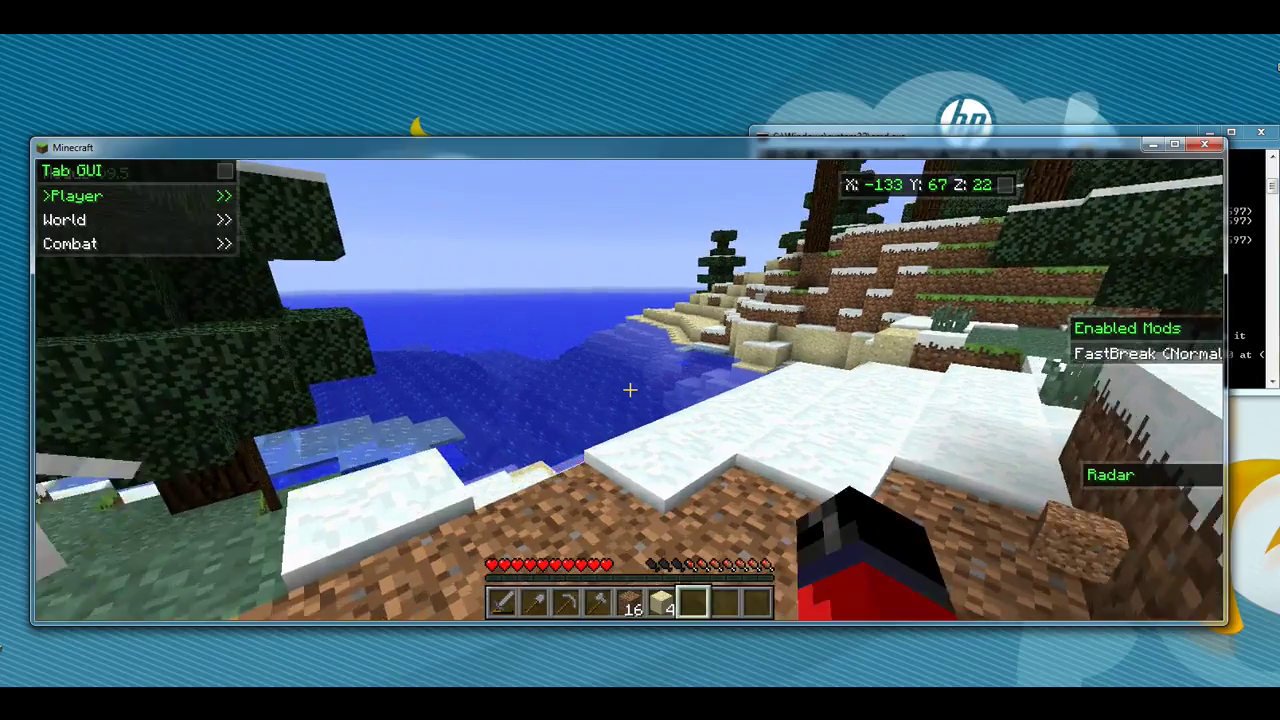
left_click(630, 390)
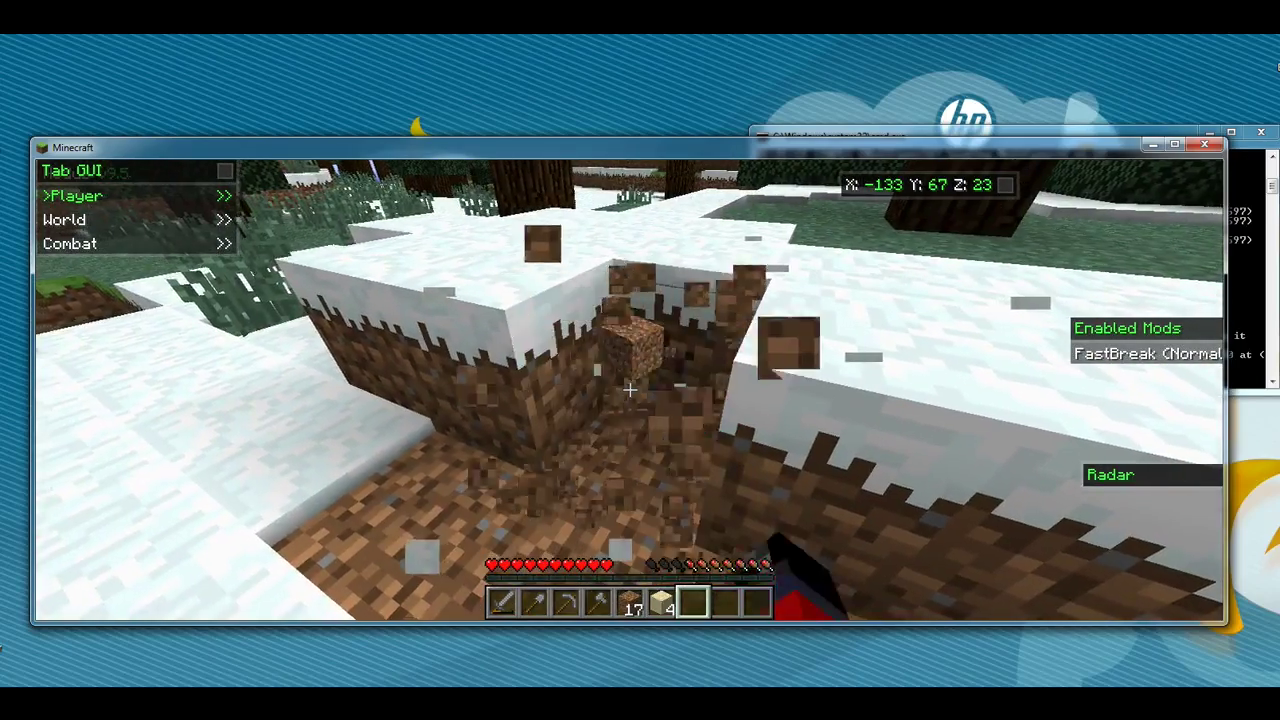
key("w")
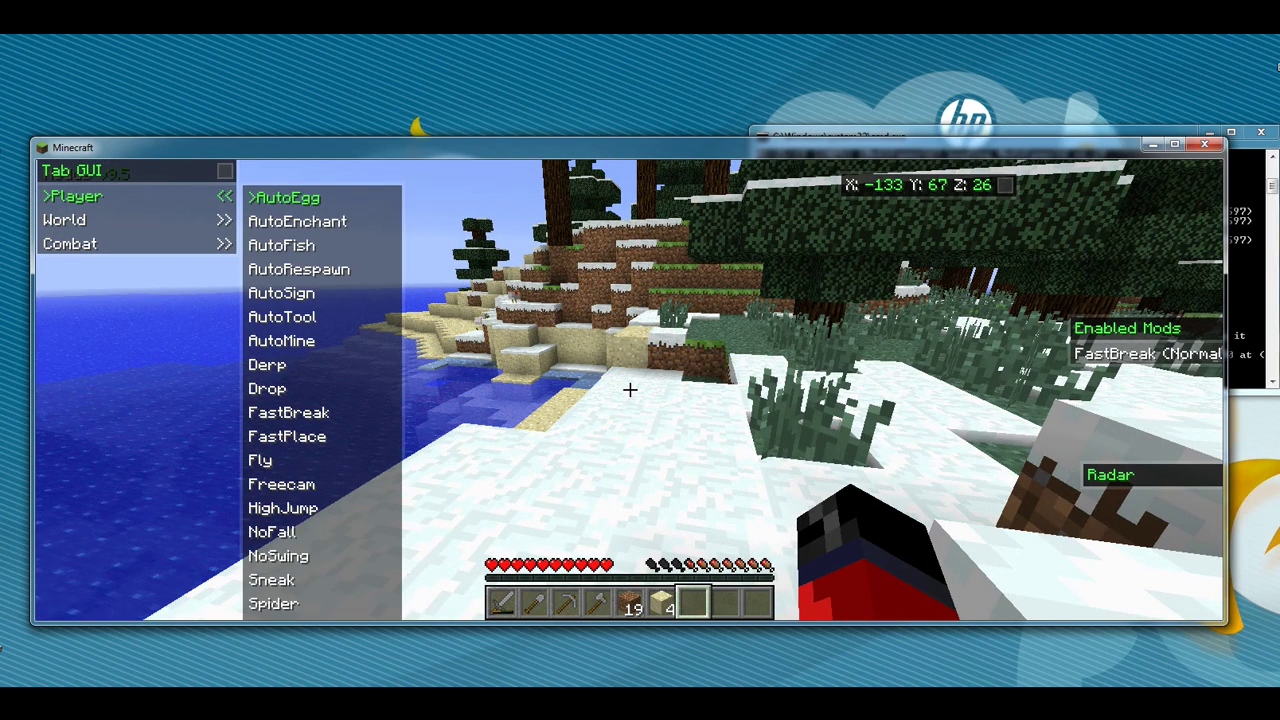
Close the Player mod list, enable the Fly mod and fly above the shore to test the server's flight detection
key("Left")
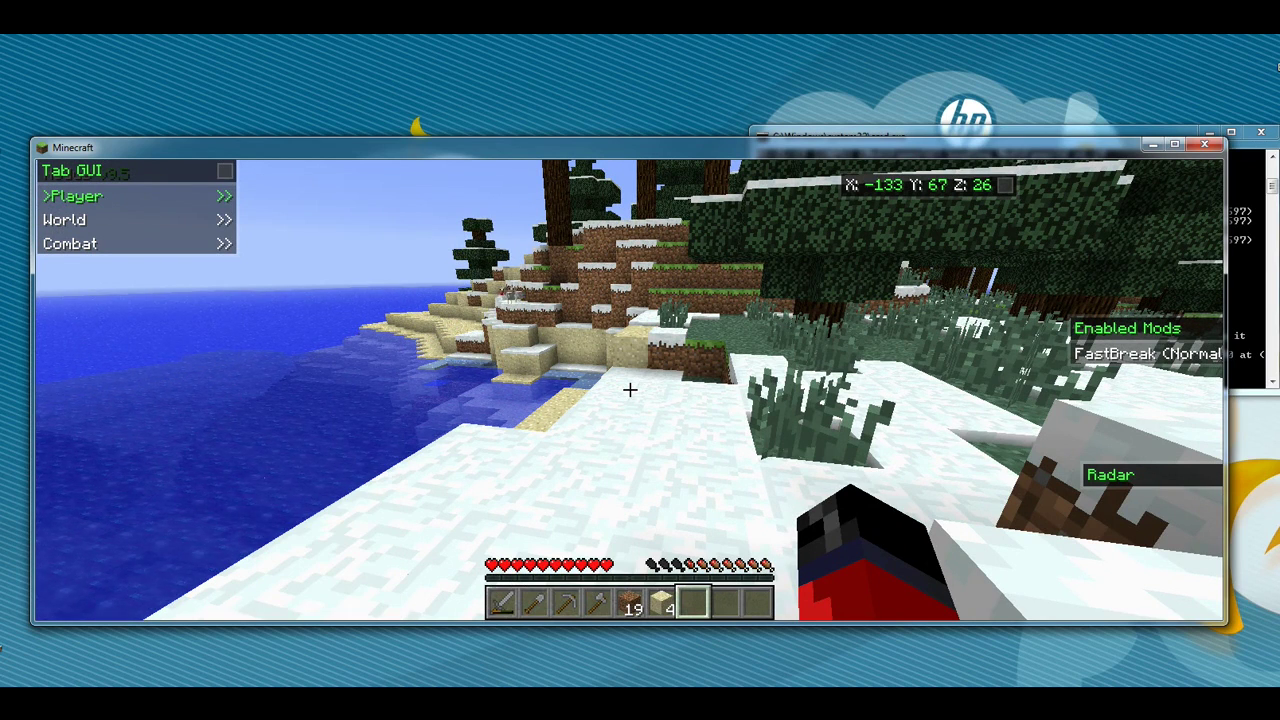
key("f")
key("space")
key("w")
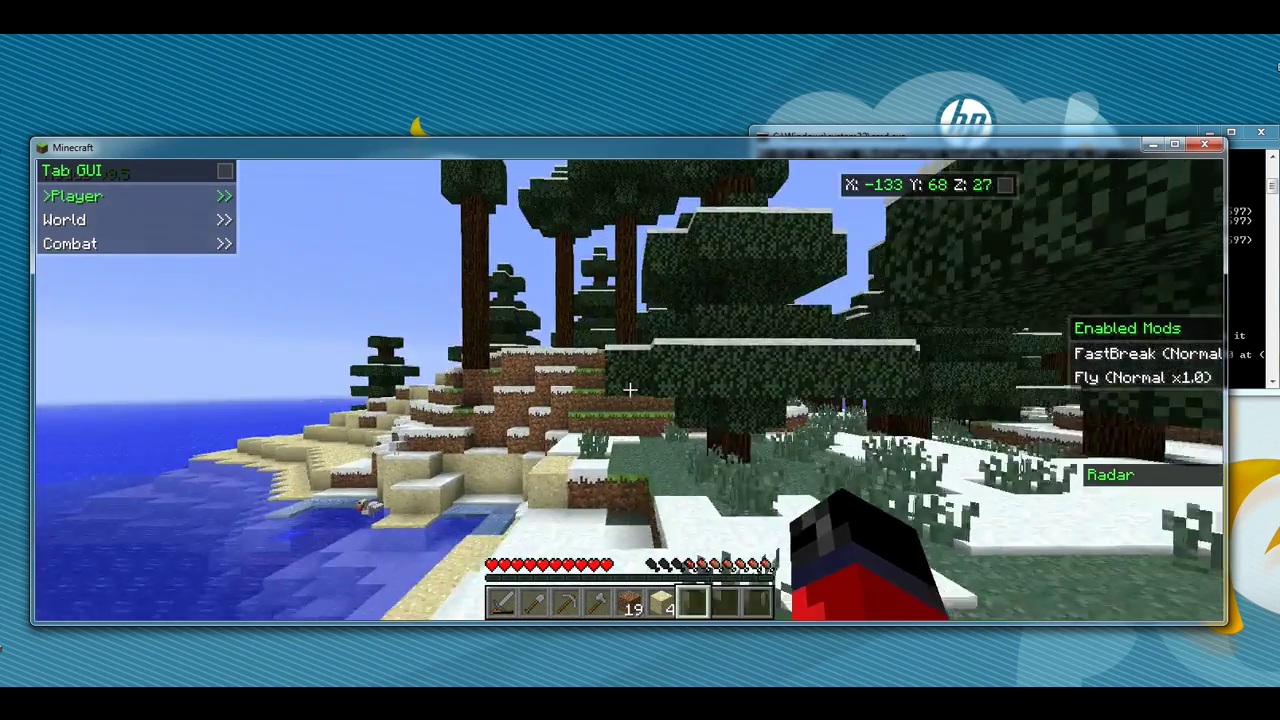
key("w")
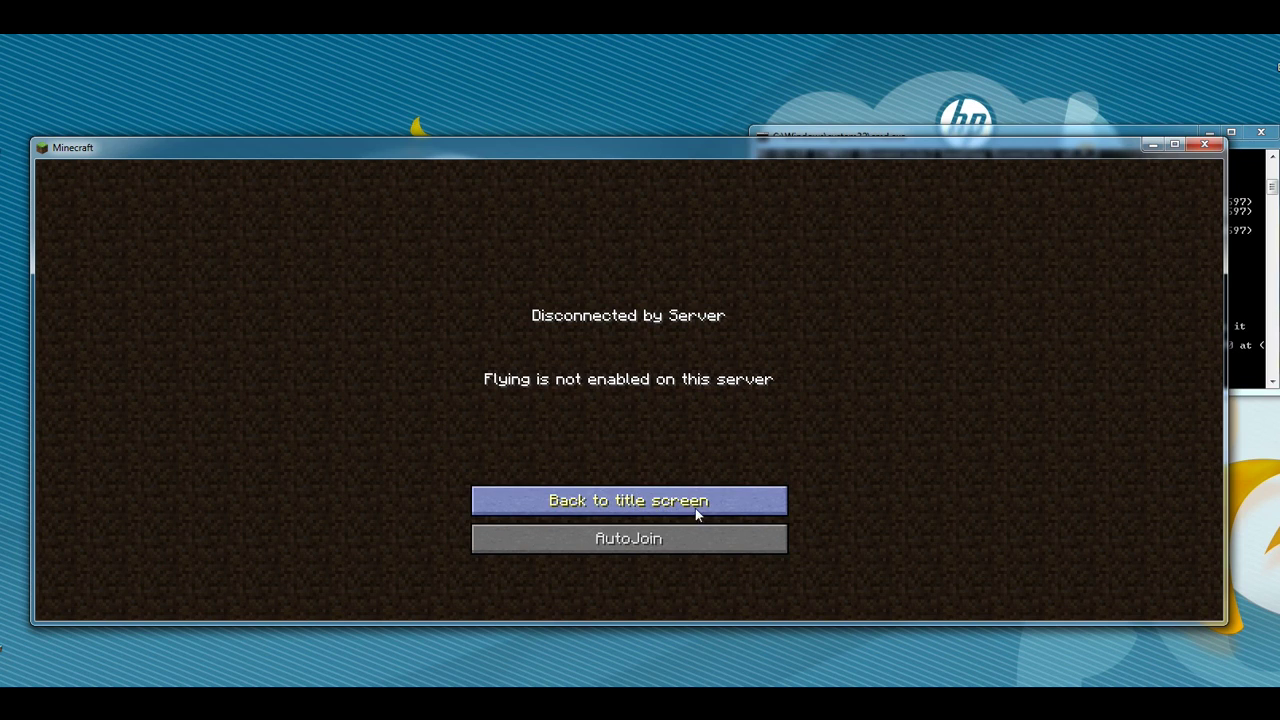
Return to the title screen, reconnect directly to localhost and turn off the Fly mod
left_click(640, 508)
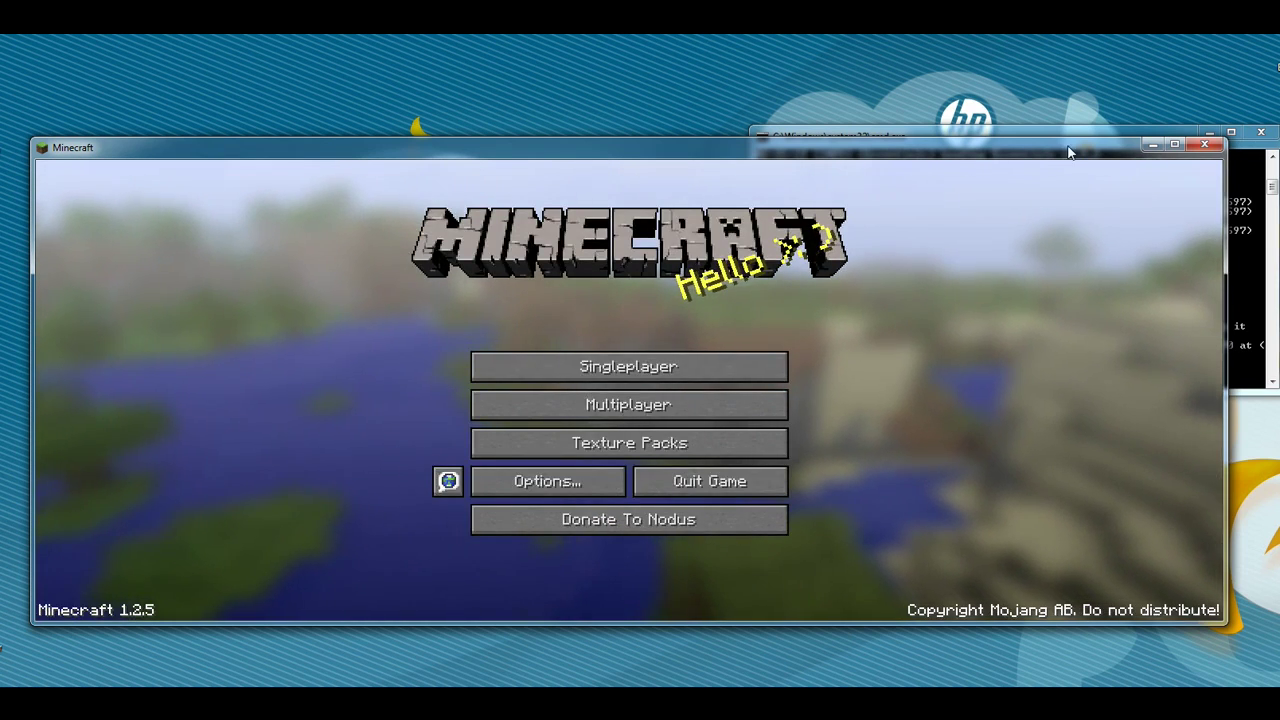
left_click(608, 407)
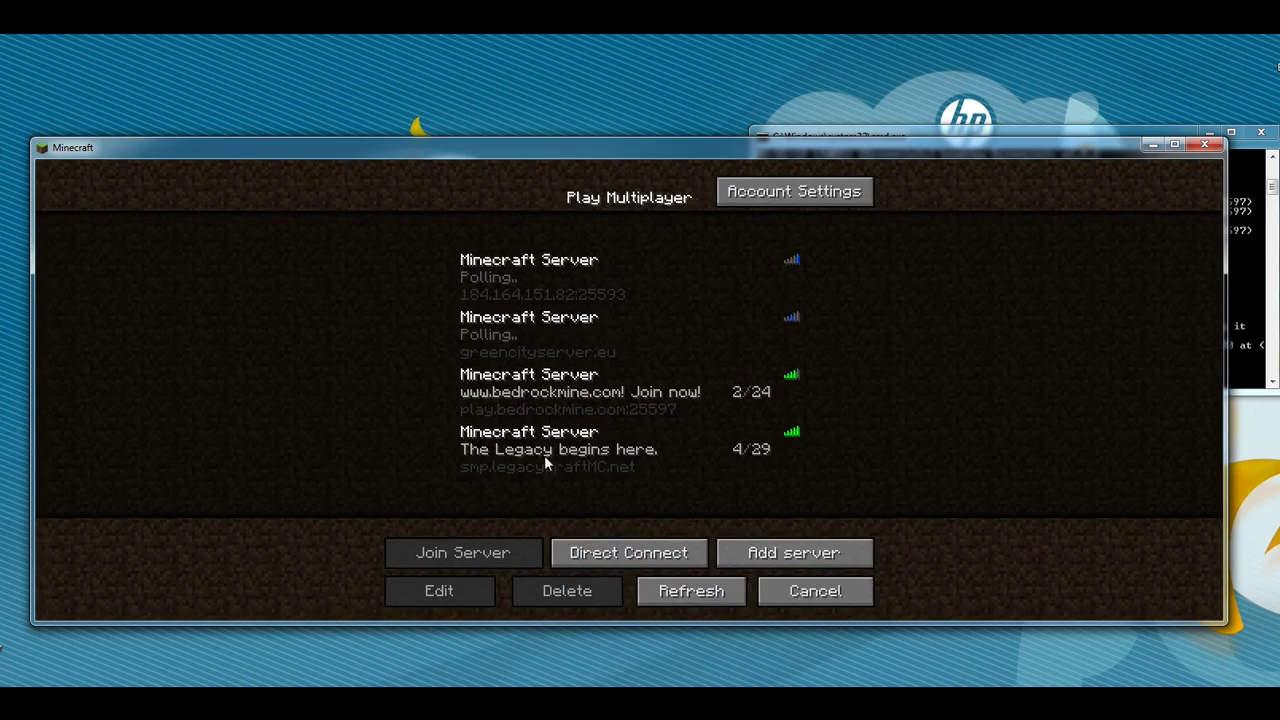
left_click(648, 553)
left_click(605, 474)
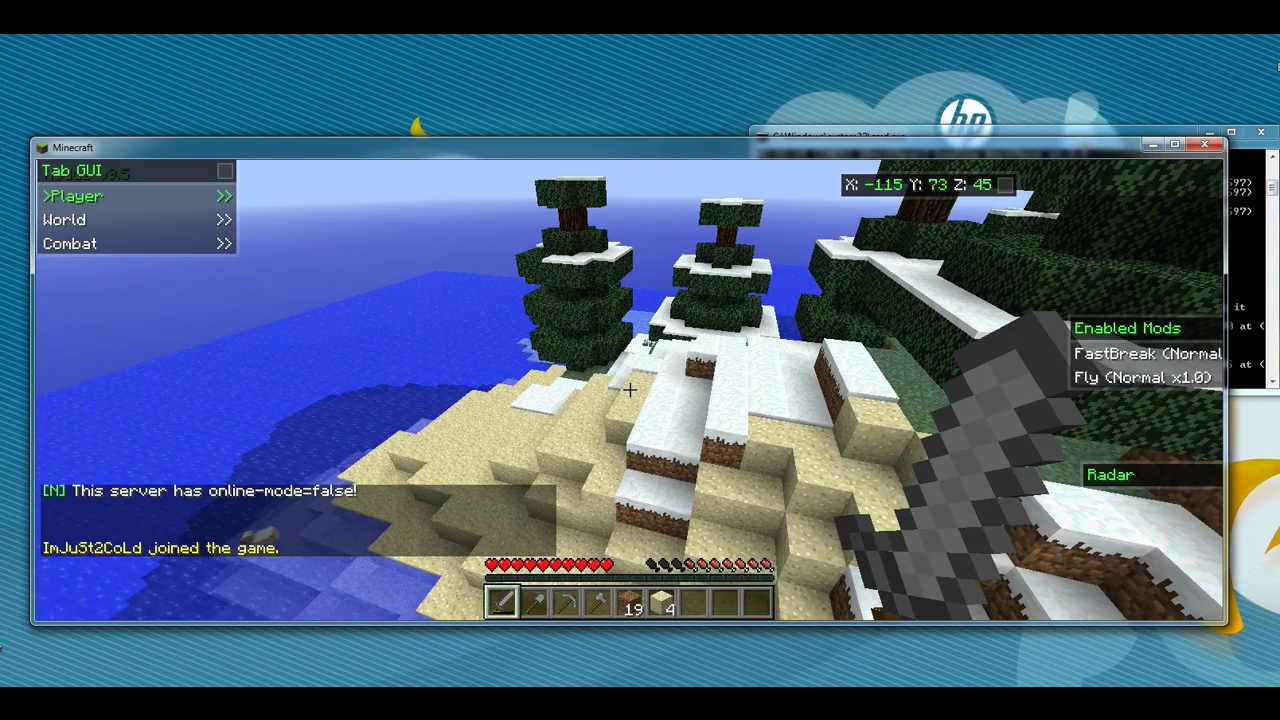
key("f")
Pause the game and set the player's permission group to Admin with the pex user command in the server console
key("Escape")
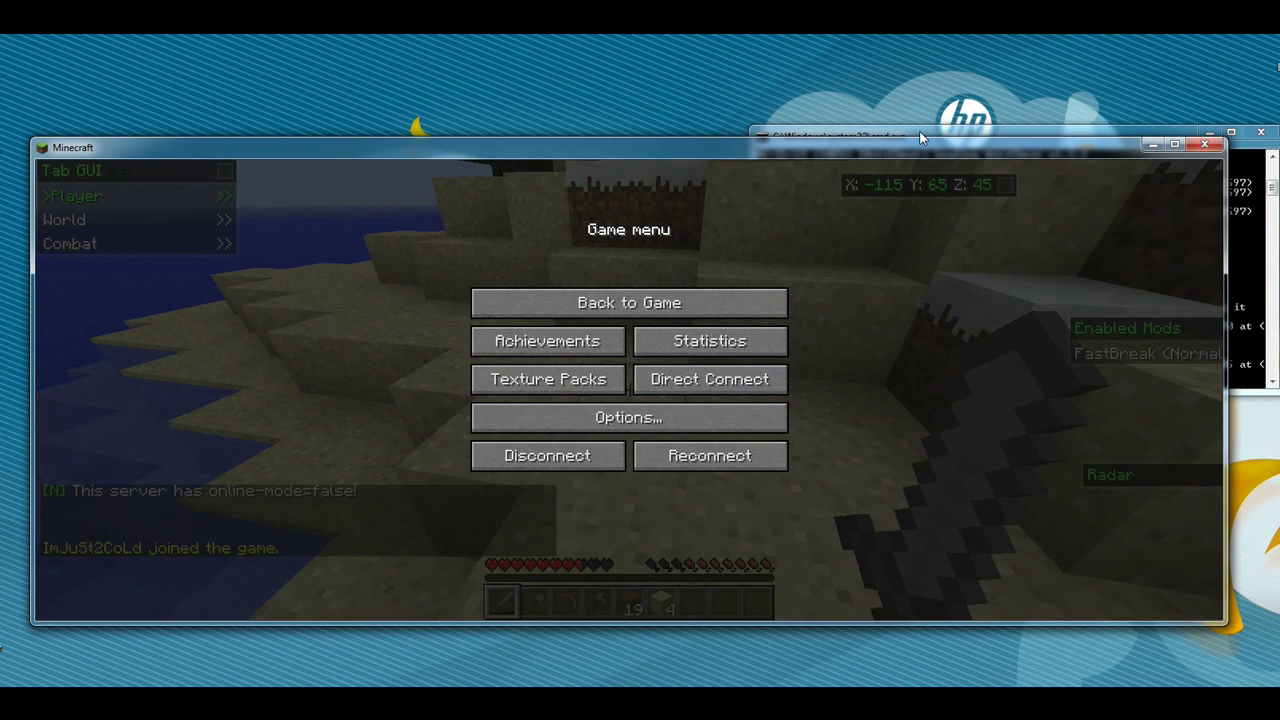
left_click(922, 135)
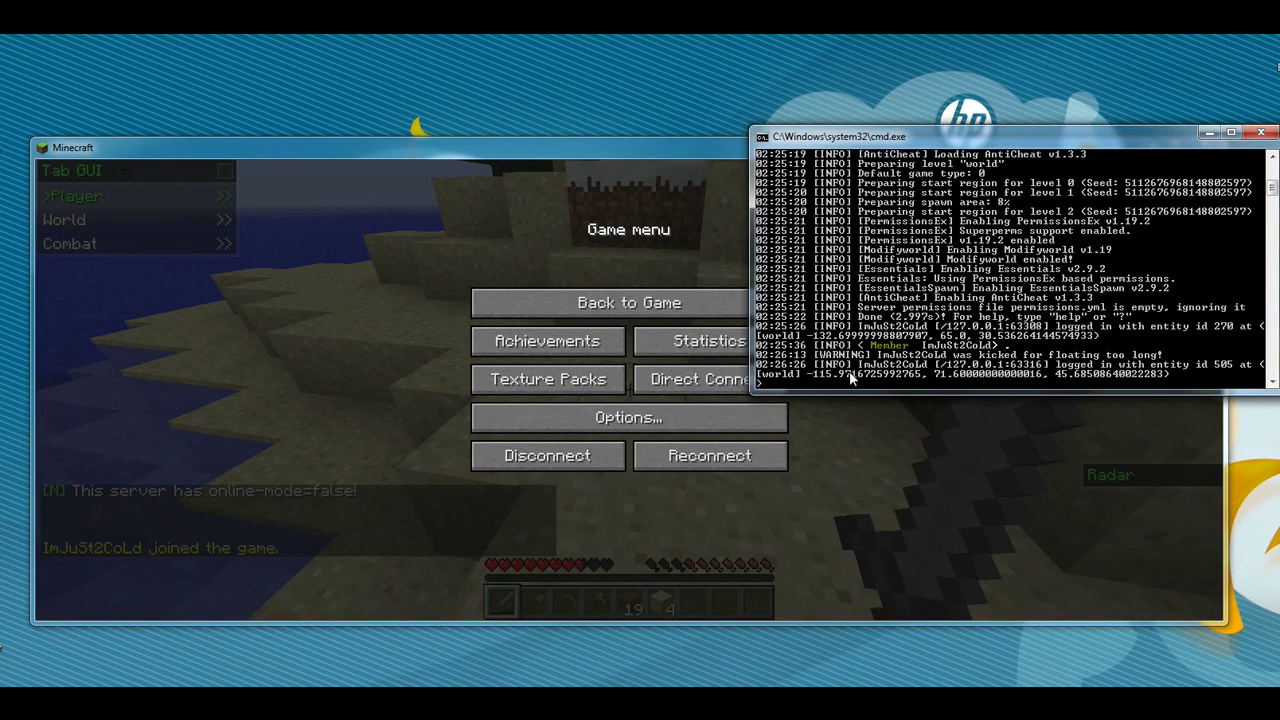
type("p")
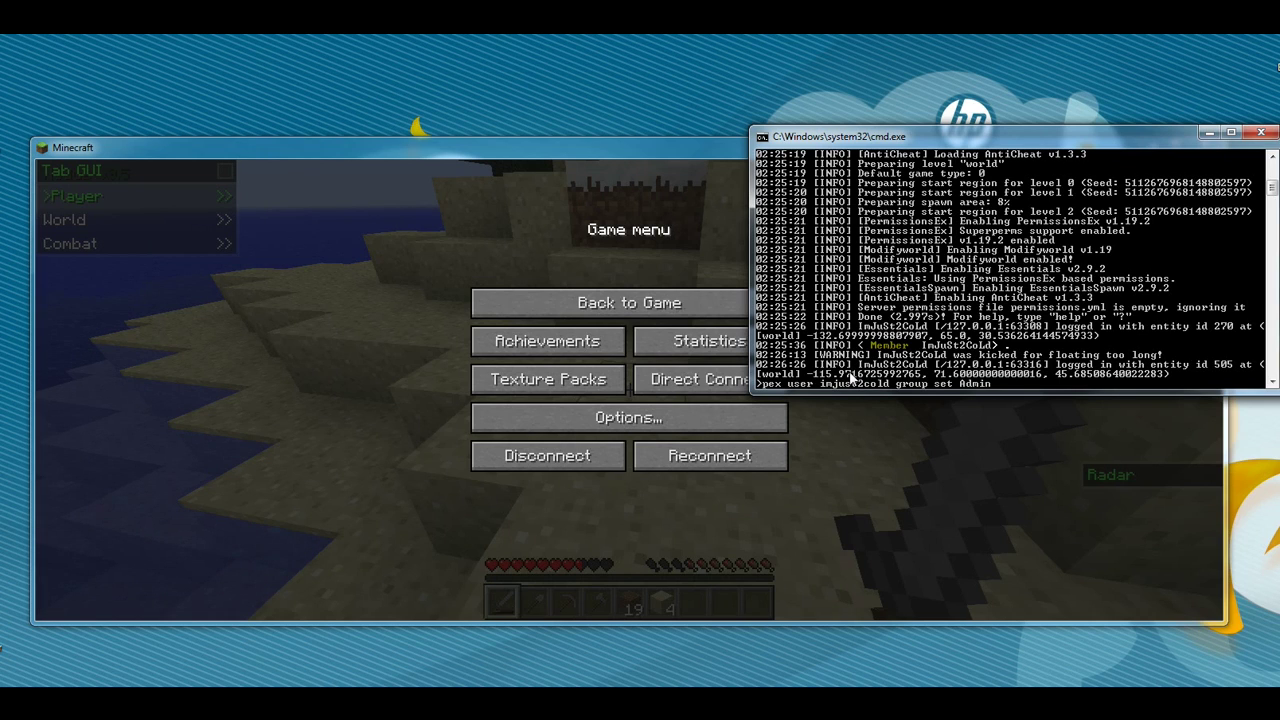
key("Return")
Resume the game and send a "." chat message to check the new group prefix
left_click(583, 308)
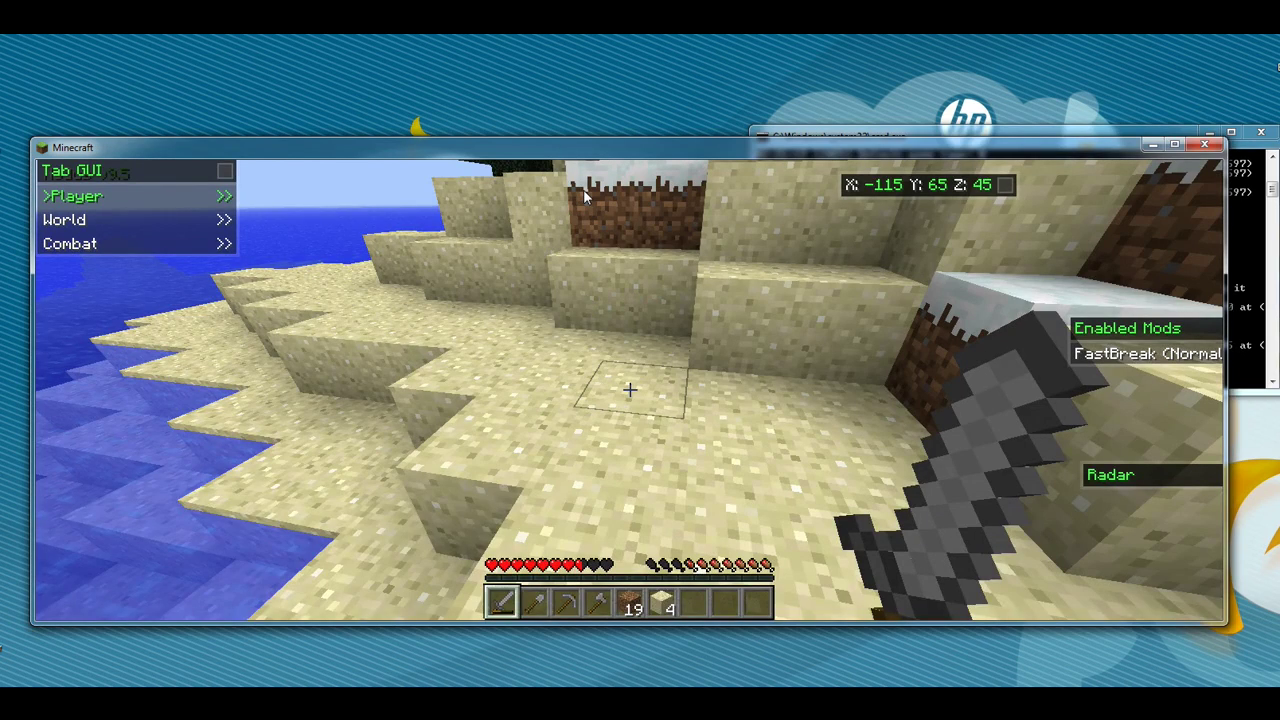
type("t")
type(".")
key("Return")
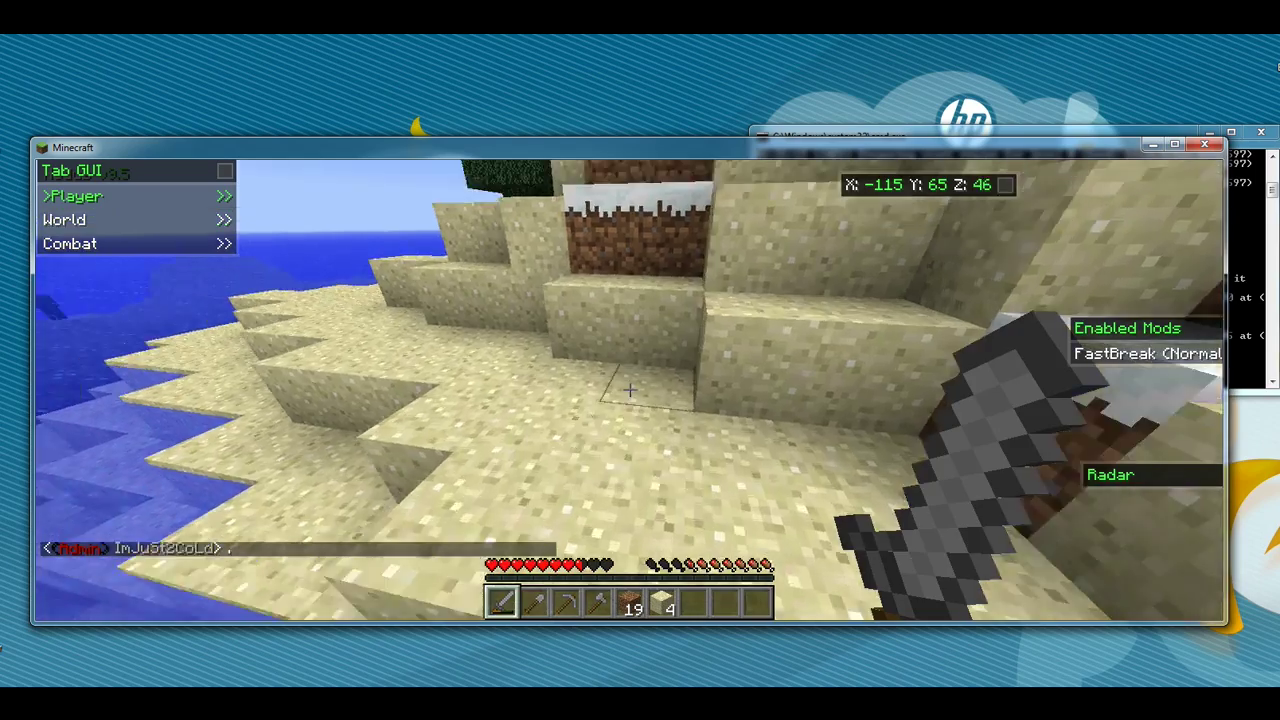
Run "/anticheat help" in the game and reopen the chat to read the plugin's command list
key("w")
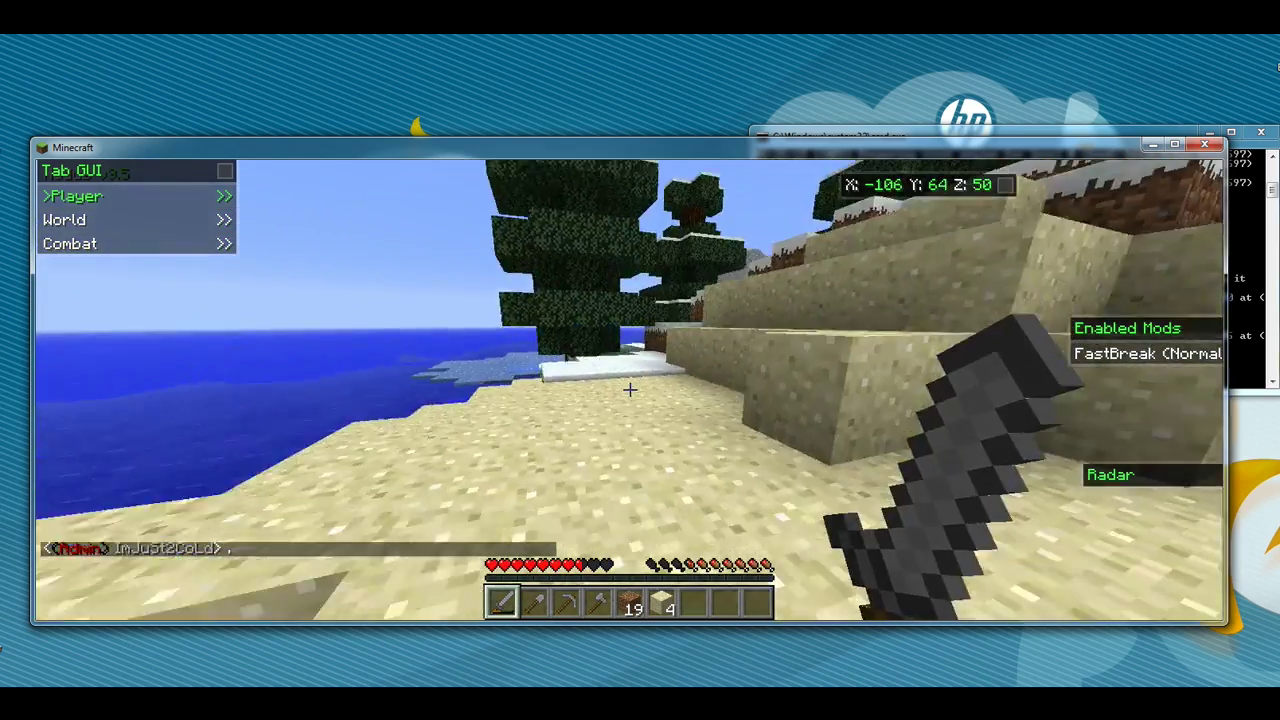
key("slash")
type("a")
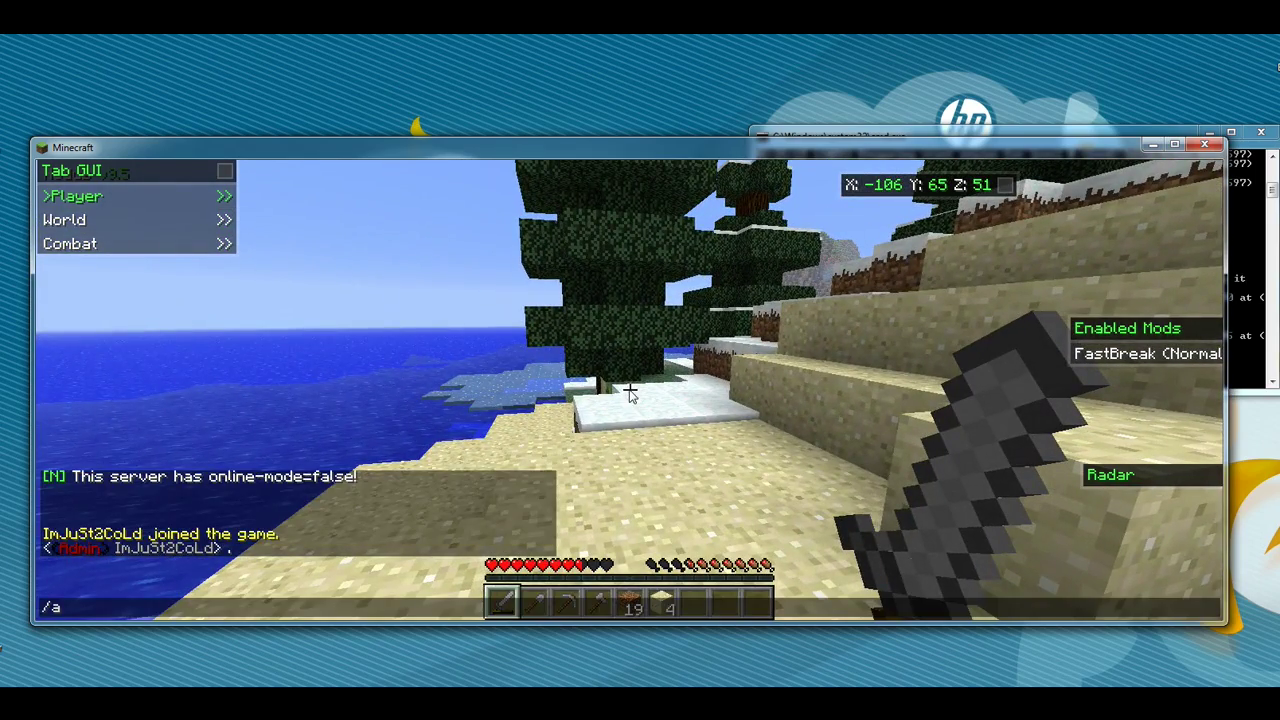
type("ntihe")
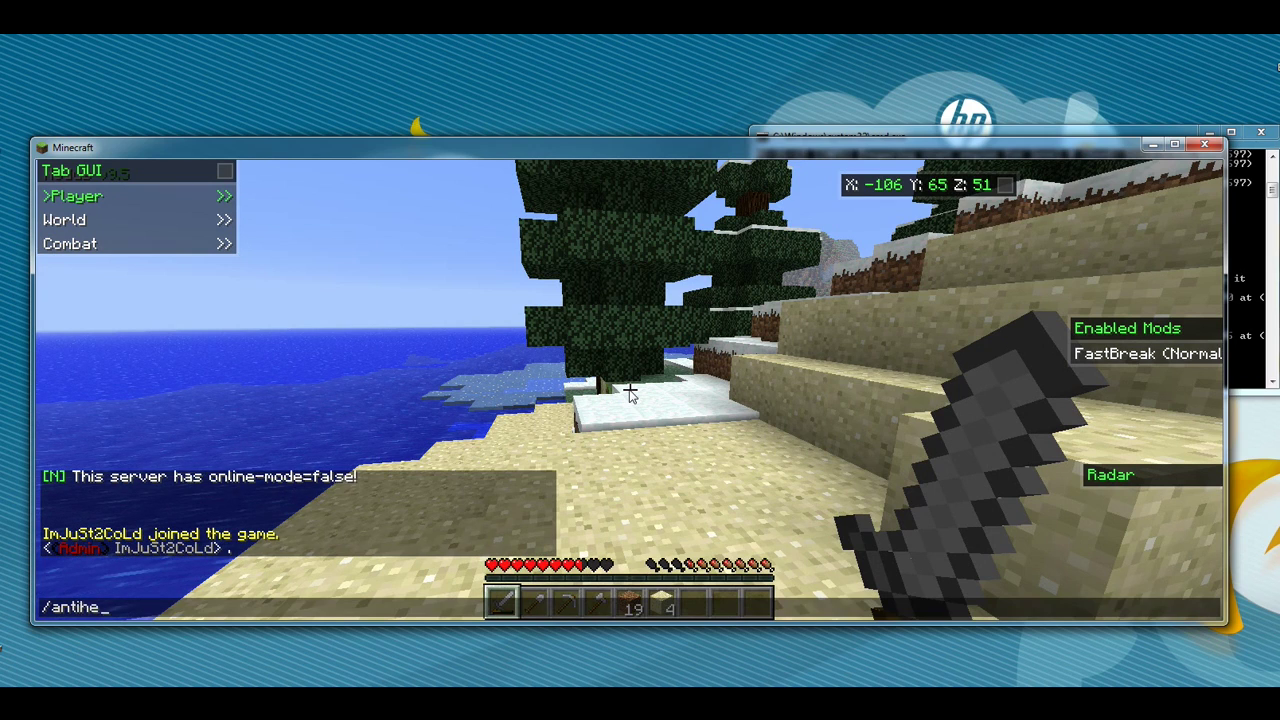
key("BackSpace")
type("cheat help")
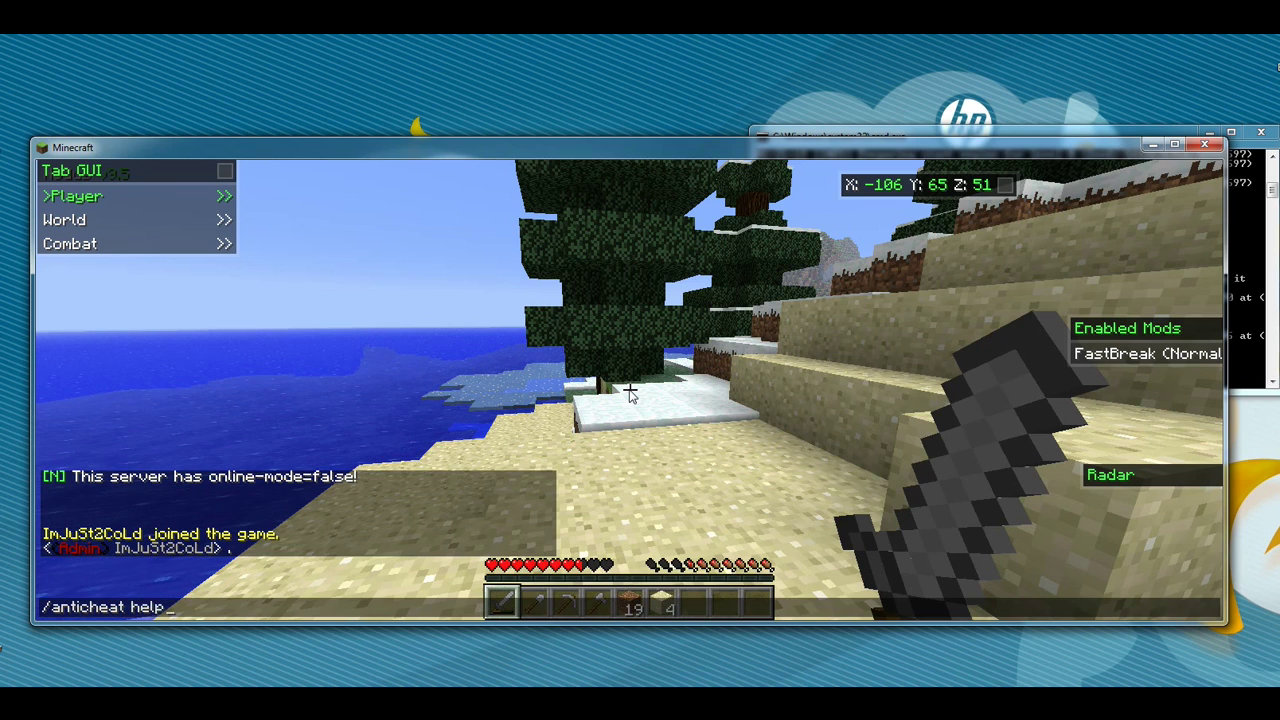
key("Return")
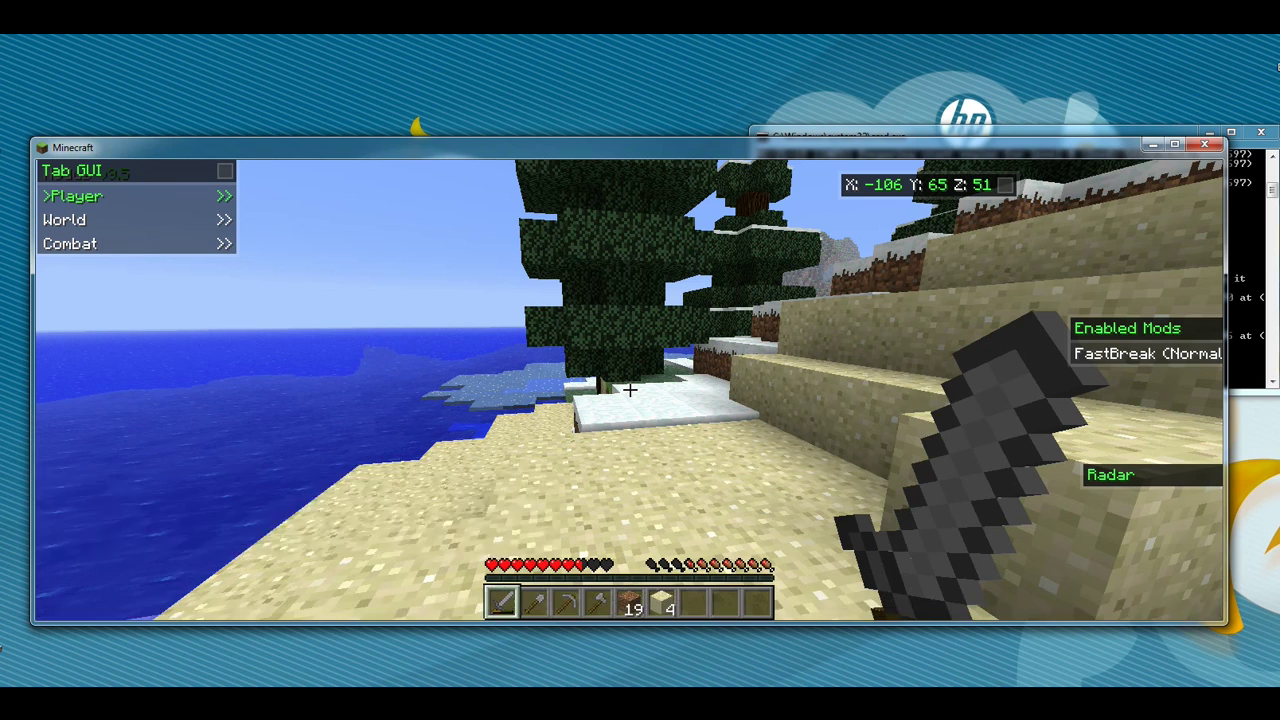
key("t")
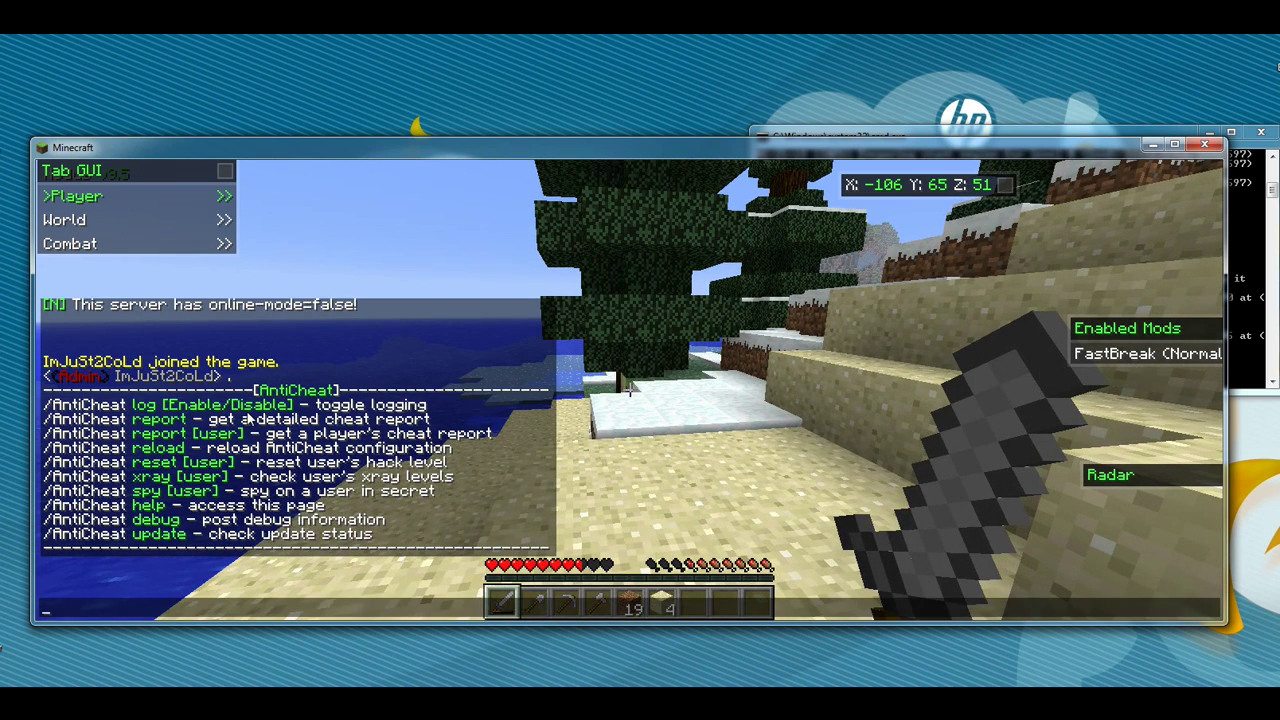